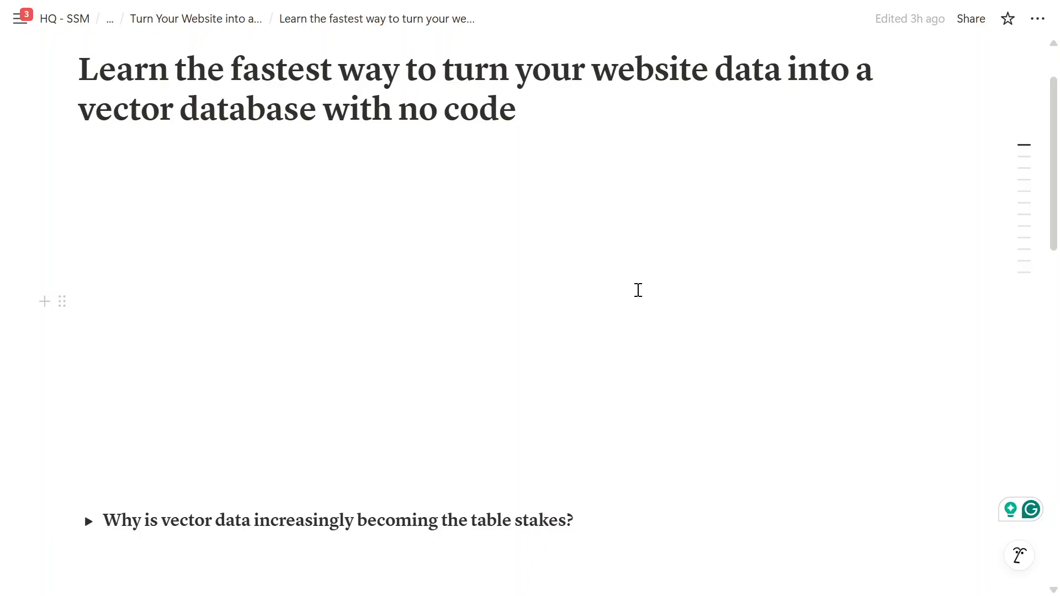
# Expand the section on why vector data is becoming table stakes, then its nested "Example of vector data" toggle.
pyautogui.scroll(-5, 638, 290)
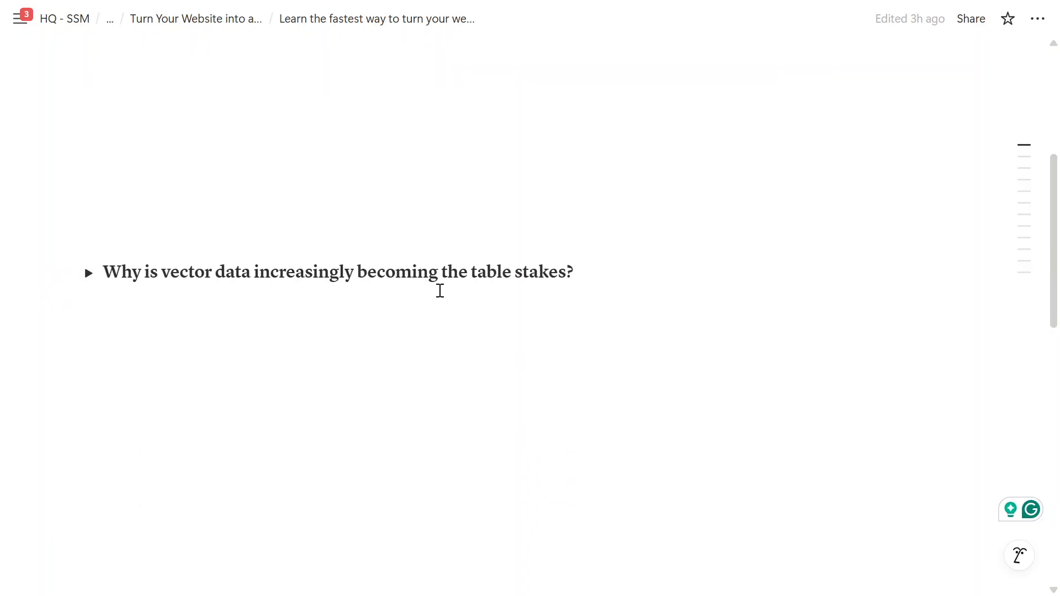
pyautogui.click(88, 273)
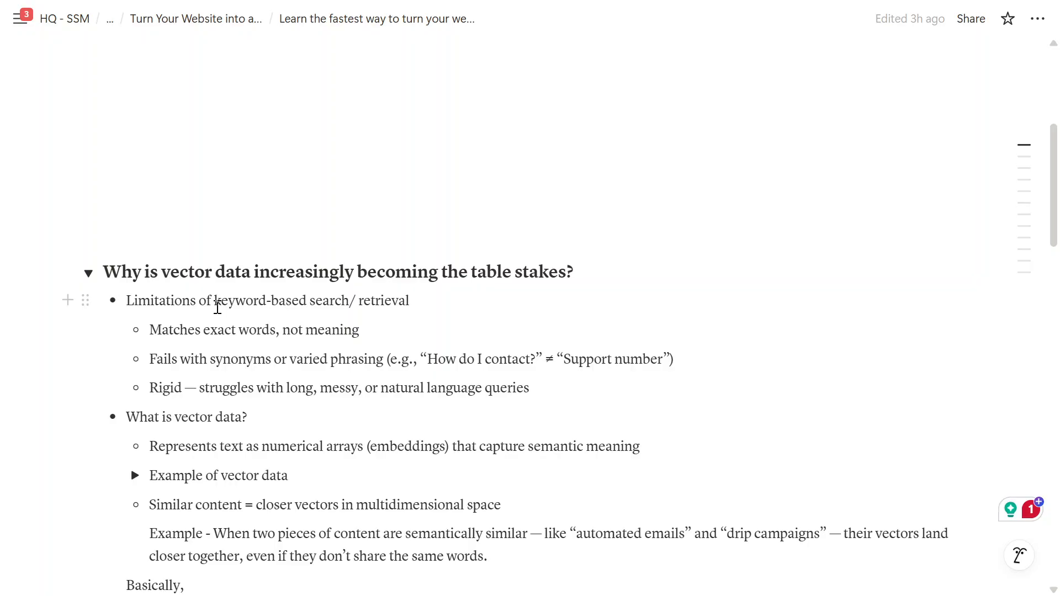
pyautogui.scroll(-3, 217, 307)
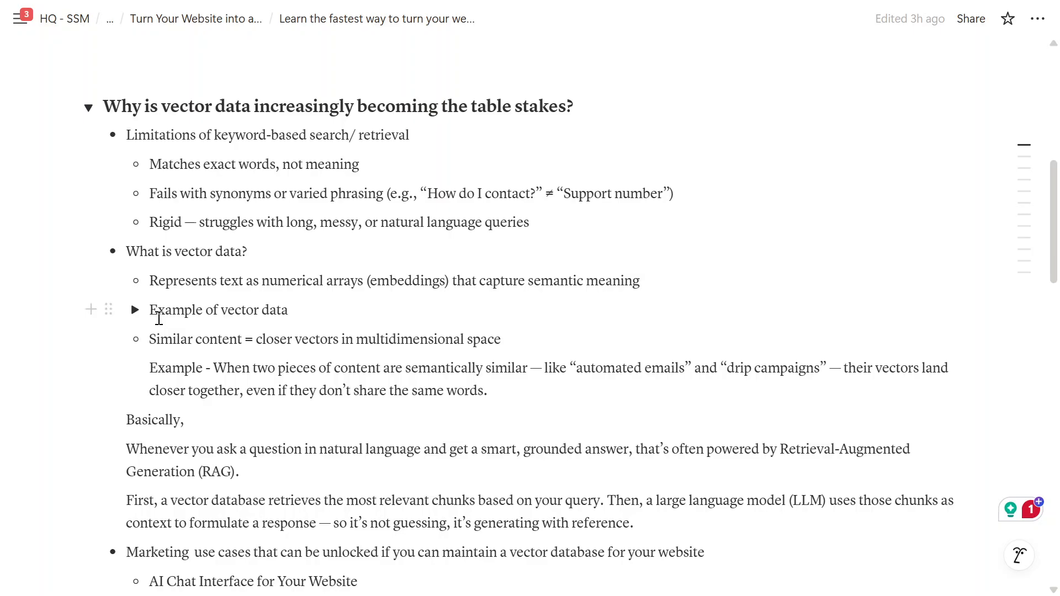
pyautogui.click(135, 310)
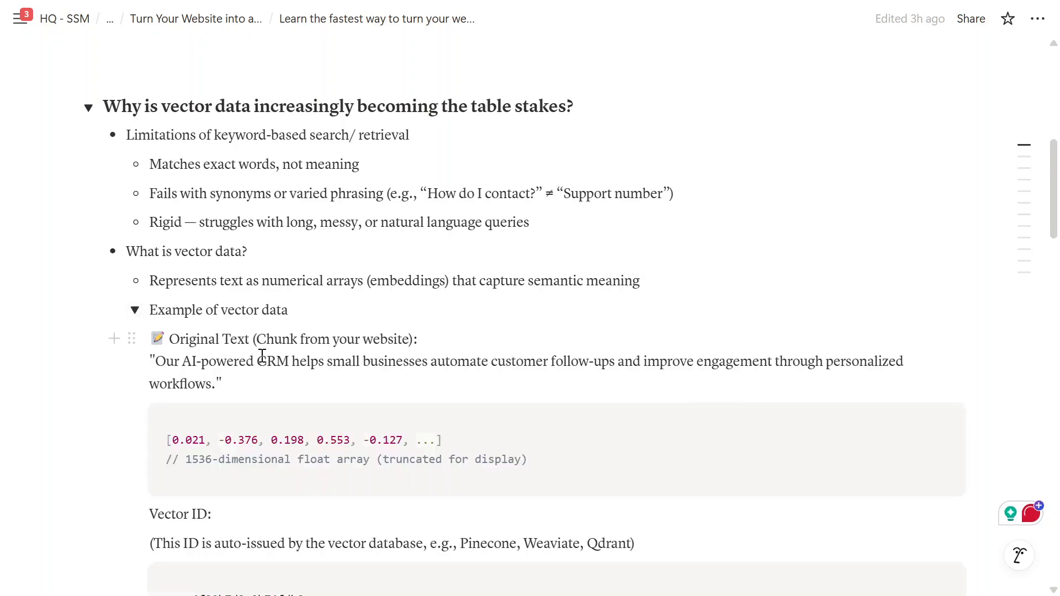
# Read through the vector data example, covering the original text chunk, embedding array, vector ID and metadata fields.
pyautogui.scroll(-2, 266, 346)
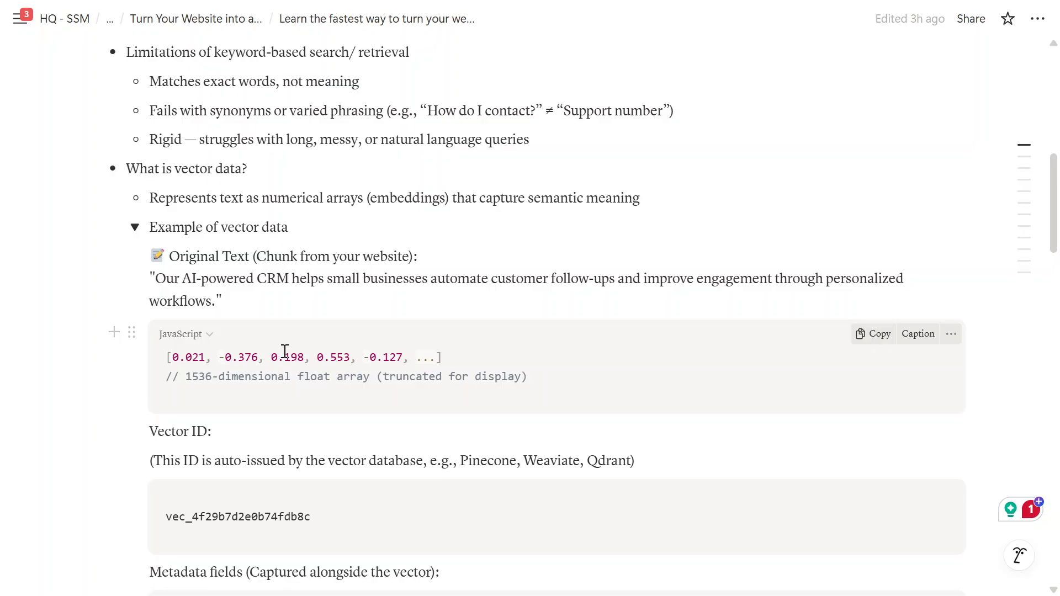
pyautogui.scroll(-2, 285, 351)
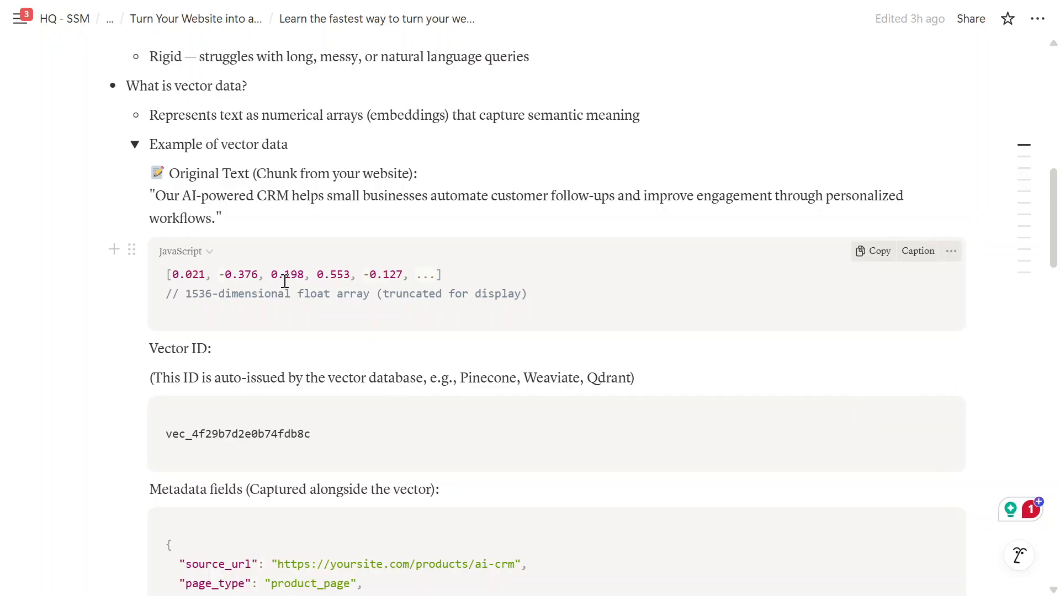
pyautogui.scroll(-2, 298, 312)
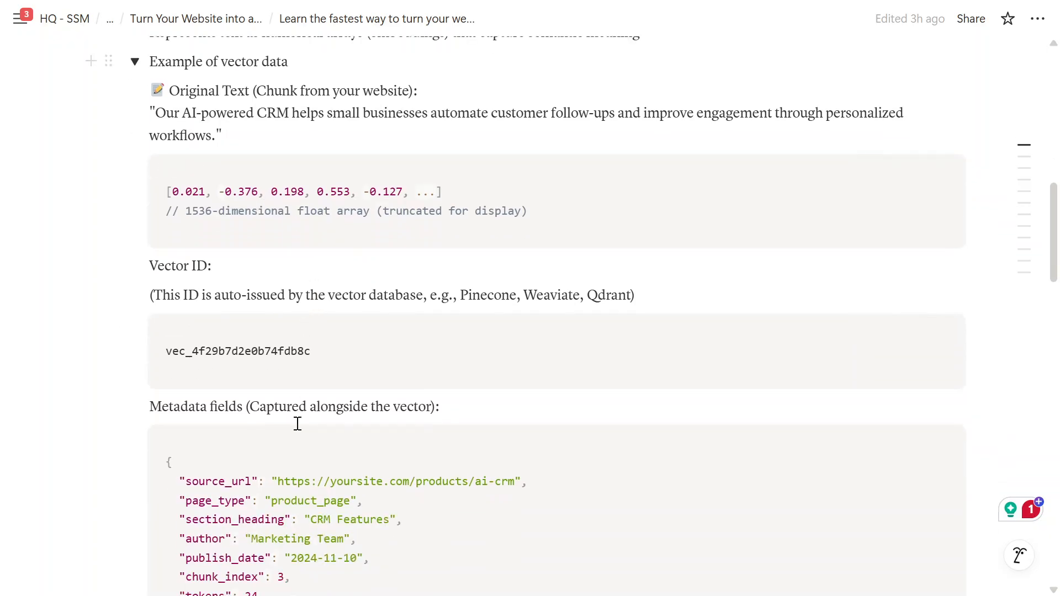
pyautogui.scroll(-2, 303, 412)
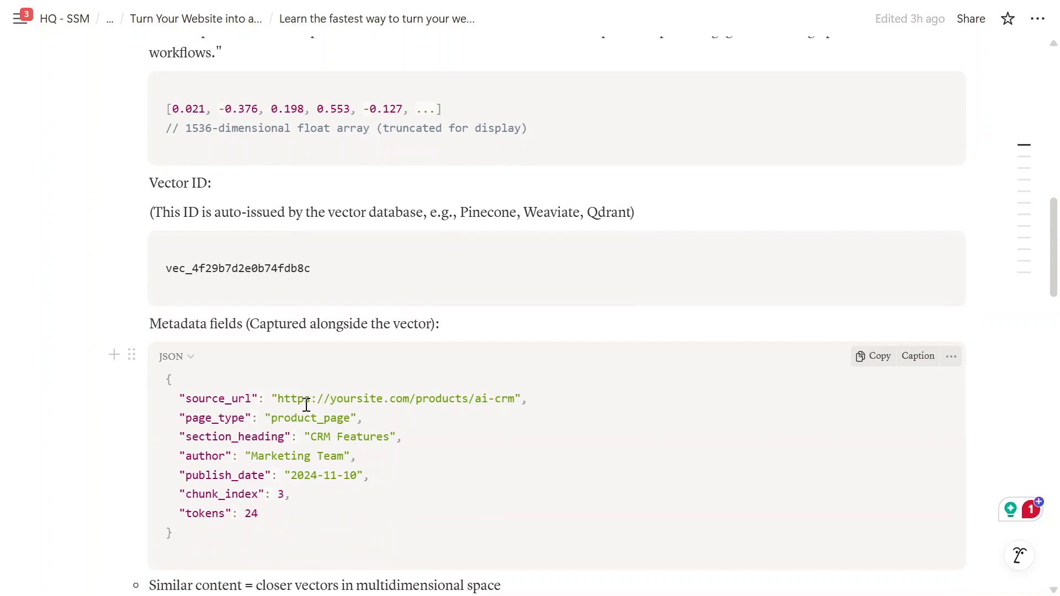
pyautogui.scroll(3, 293, 243)
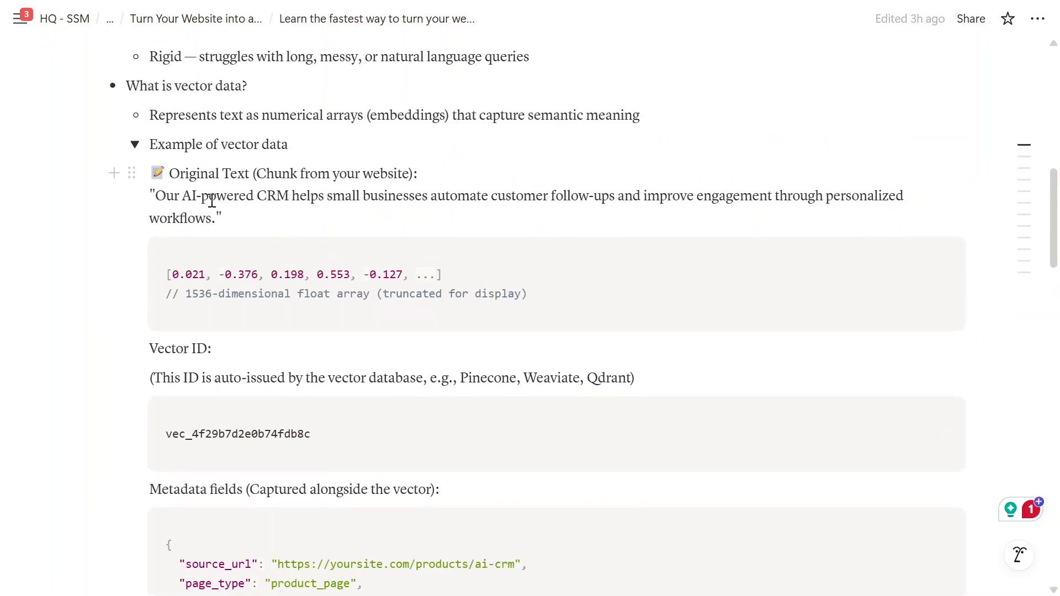
pyautogui.scroll(-5, 237, 345)
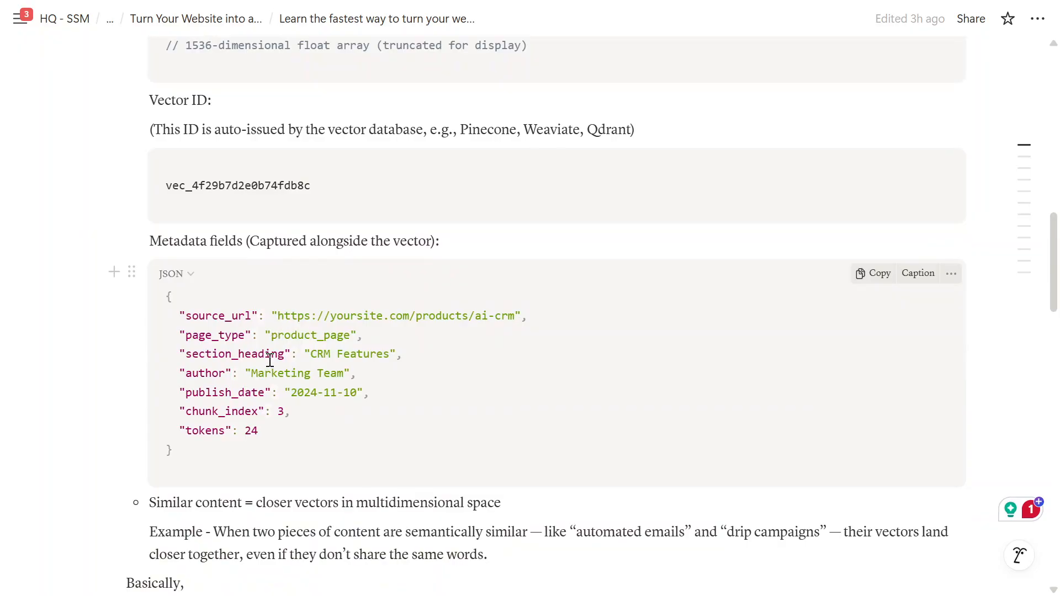
# Read the notes on similar content, Retrieval-Augmented Generation and marketing use cases for a website vector database.
pyautogui.scroll(-3, 269, 362)
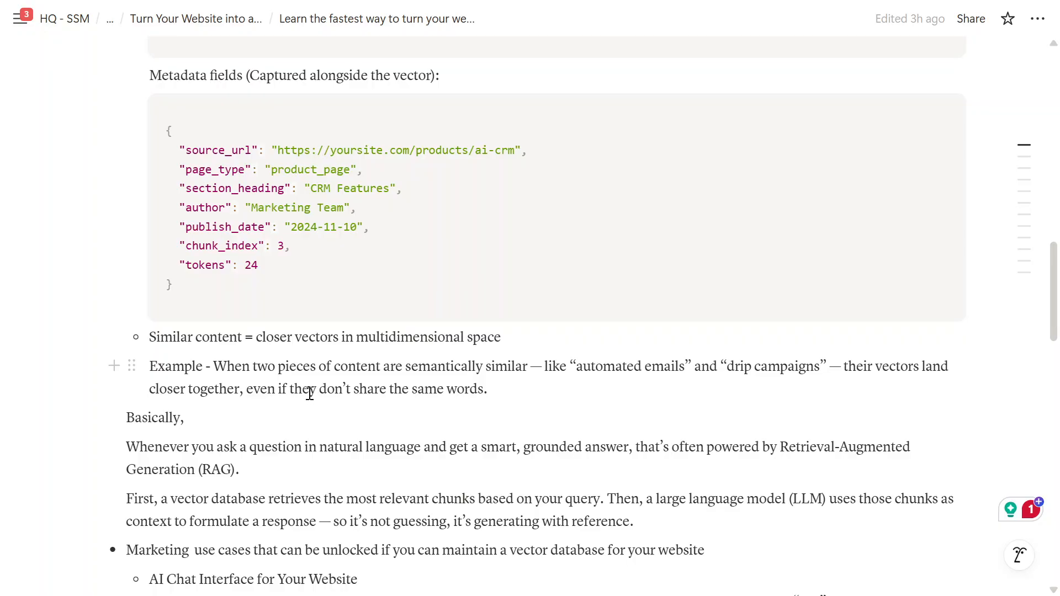
pyautogui.scroll(-2, 312, 393)
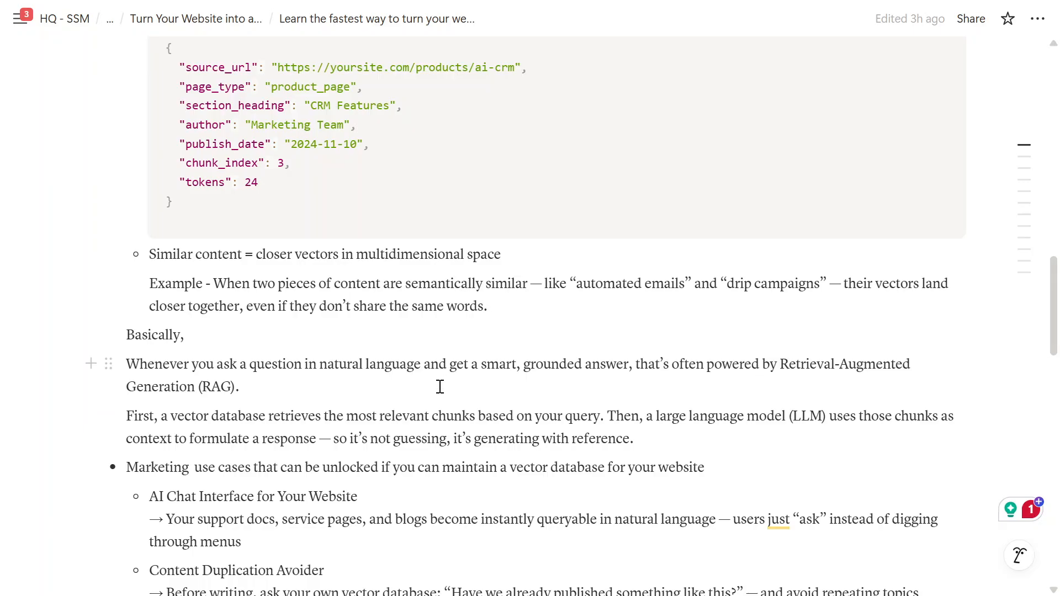
pyautogui.scroll(-2, 442, 386)
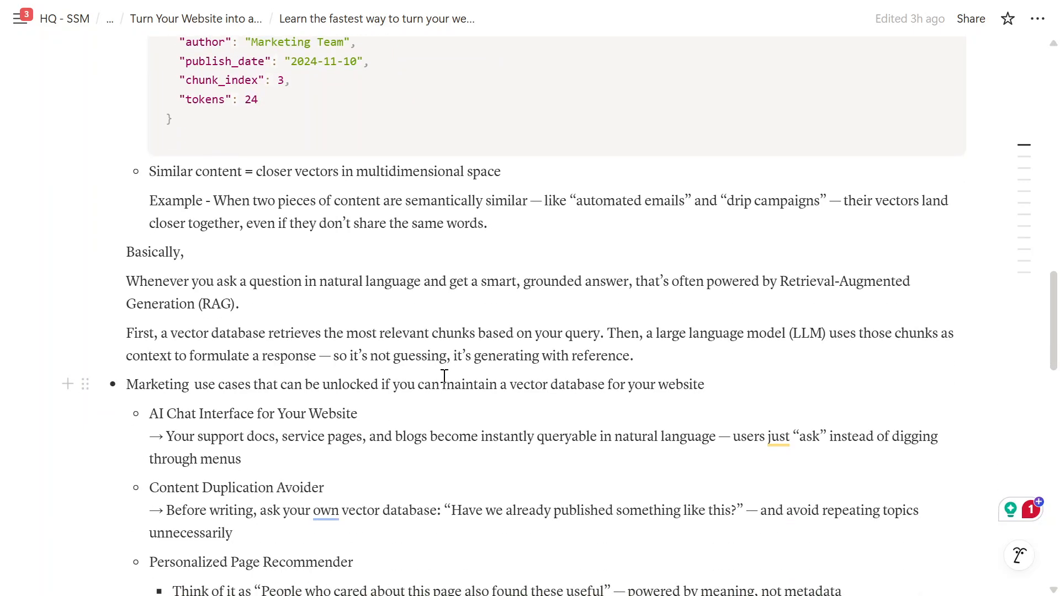
pyautogui.scroll(-3, 445, 379)
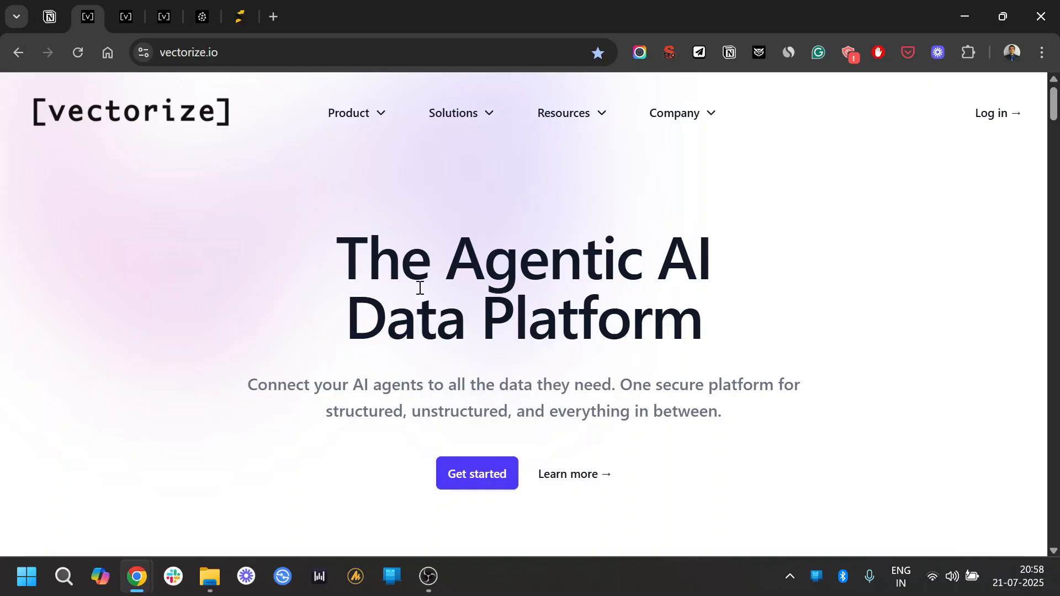
# Examine the Vectorize home page and its sample pipeline diagram from sources to vector database.
pyautogui.scroll(-1, 273, 345)
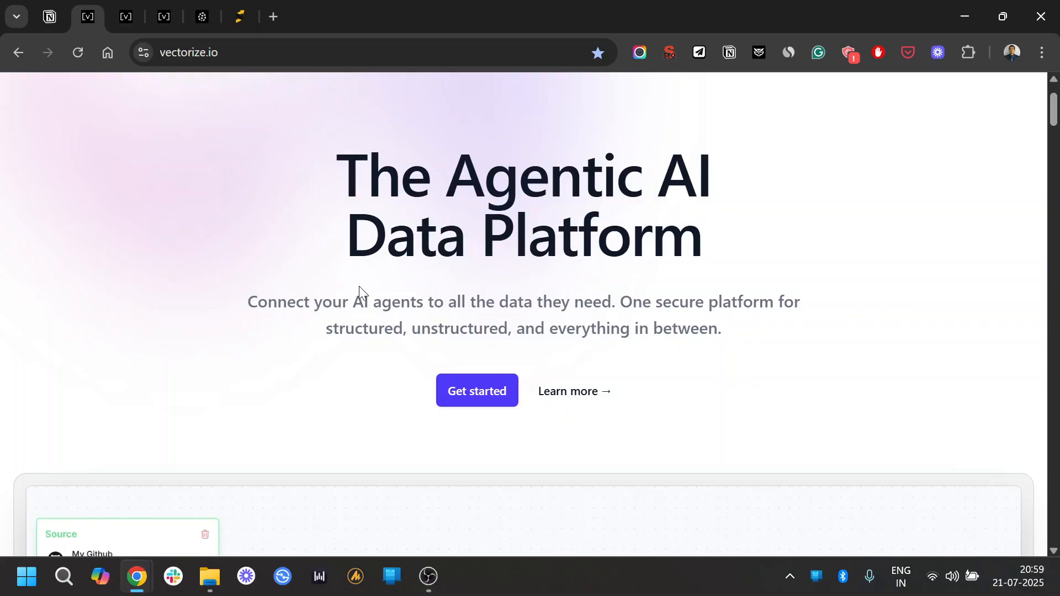
pyautogui.scroll(-5, 364, 293)
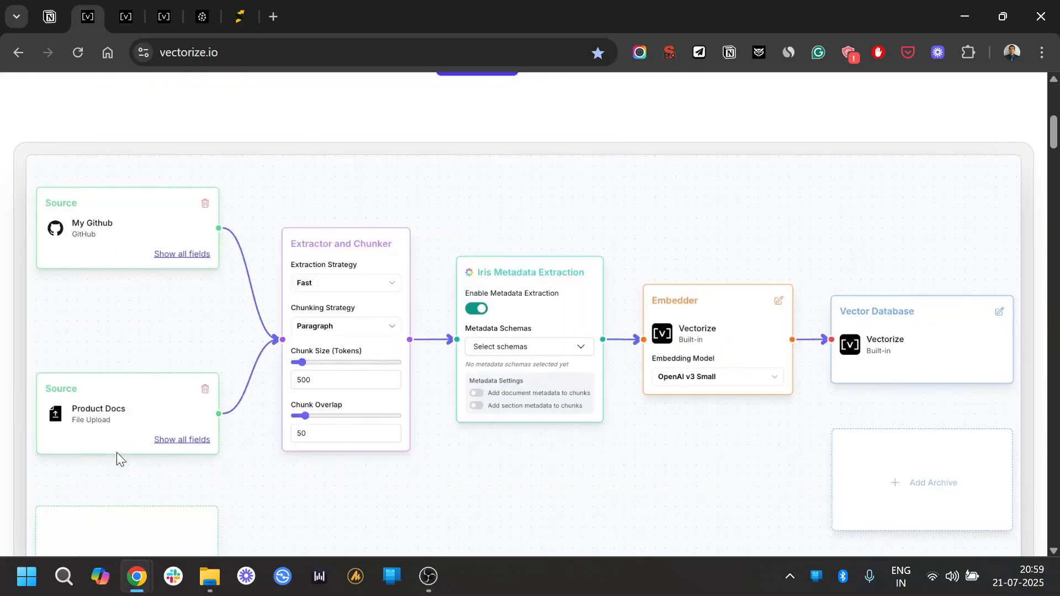
pyautogui.scroll(-3, 145, 334)
pyautogui.scroll(3, 142, 350)
# Open the Vectorize pricing page and compare what the Free, Starter, Pro and Enterprise plans include.
pyautogui.hotkey('ctrl', 'Tab')
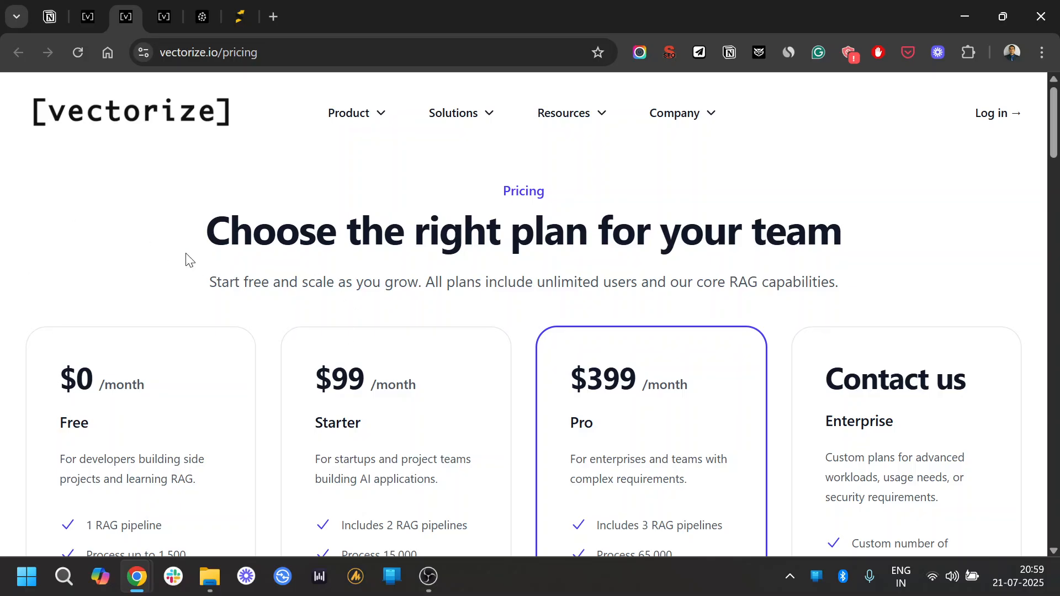
pyautogui.scroll(-1, 232, 253)
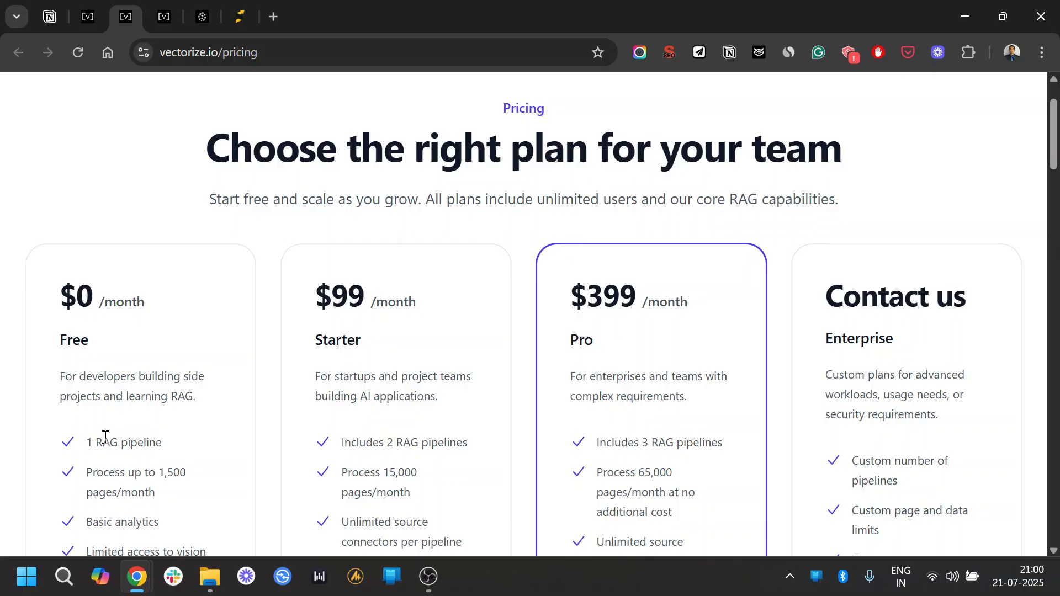
pyautogui.scroll(-2, 118, 398)
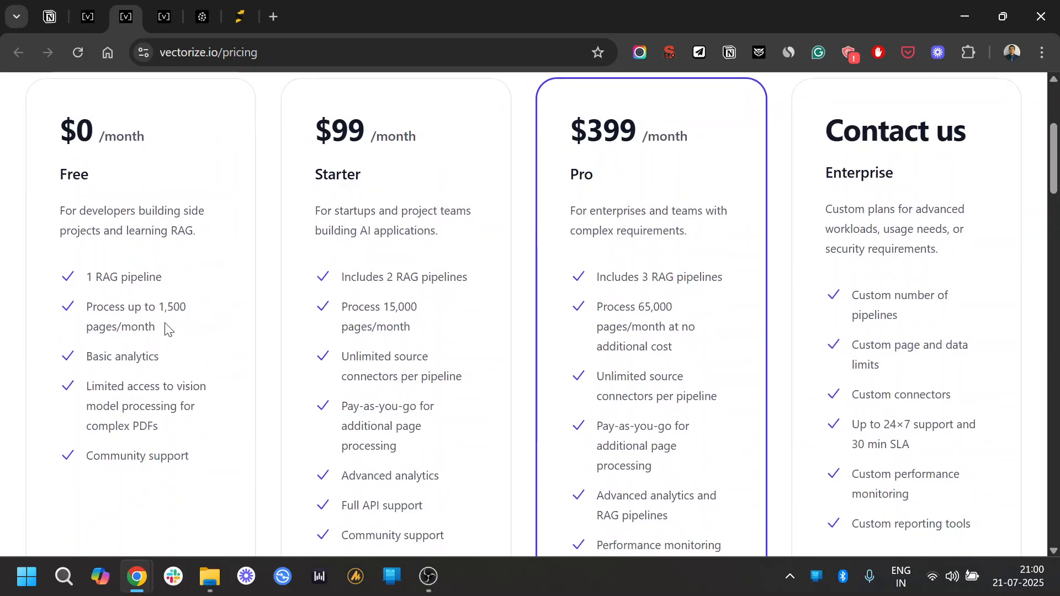
pyautogui.scroll(2, 148, 345)
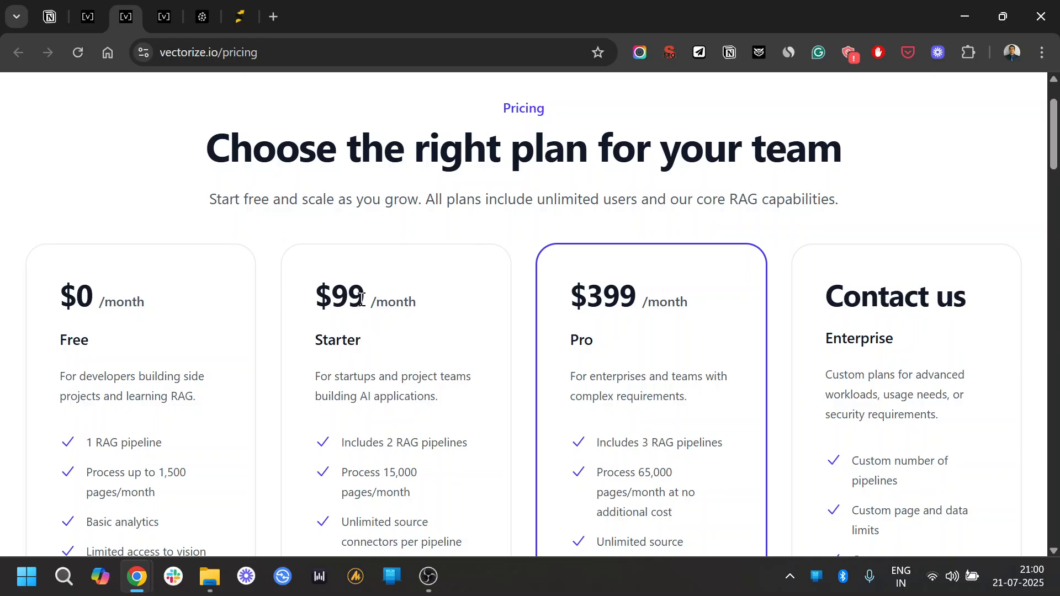
pyautogui.scroll(-1, 428, 281)
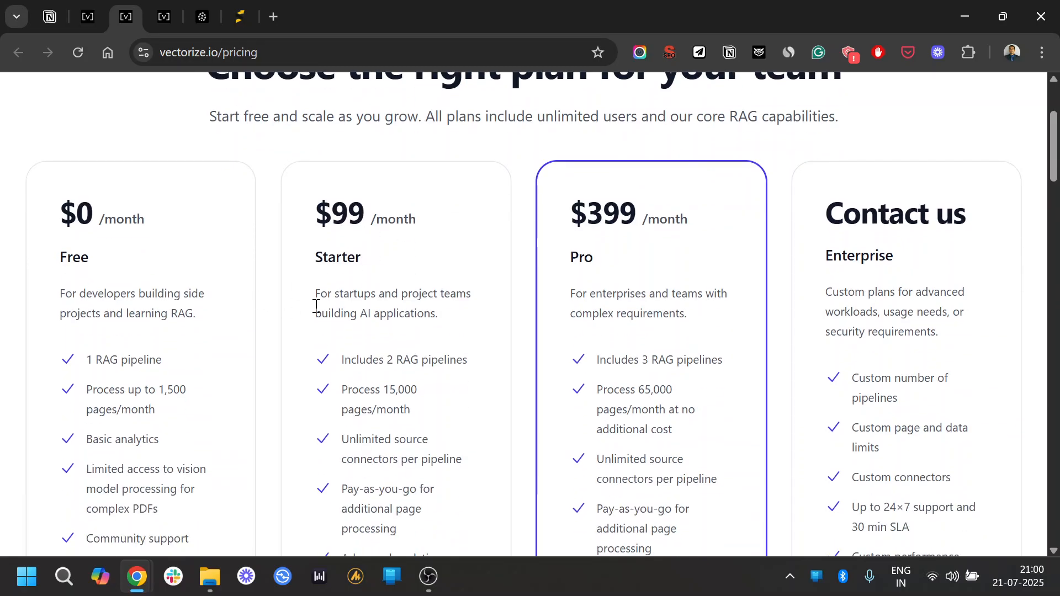
pyautogui.scroll(2, 414, 279)
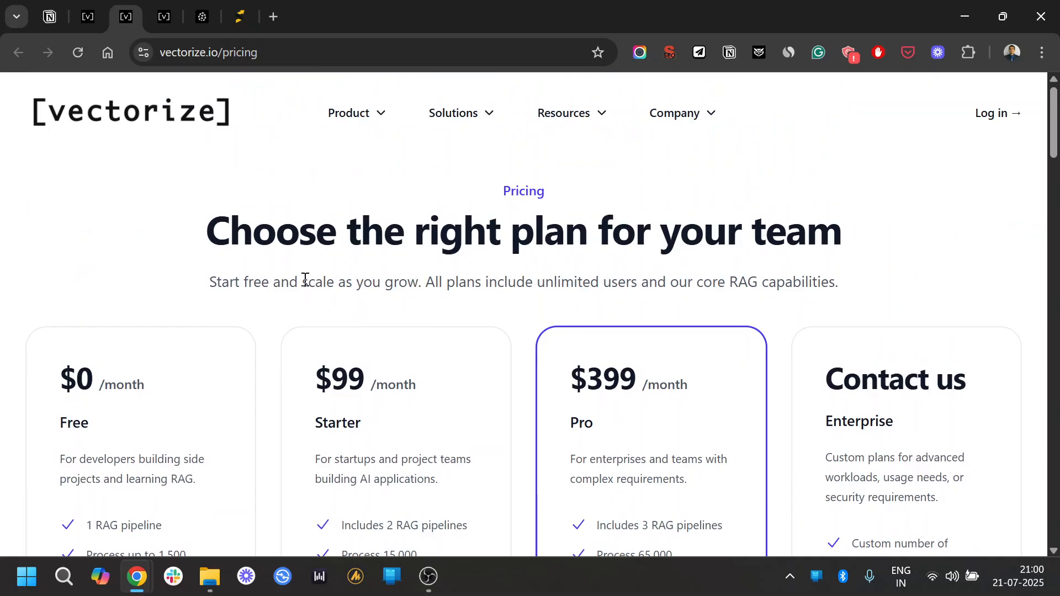
pyautogui.scroll(-6, 447, 306)
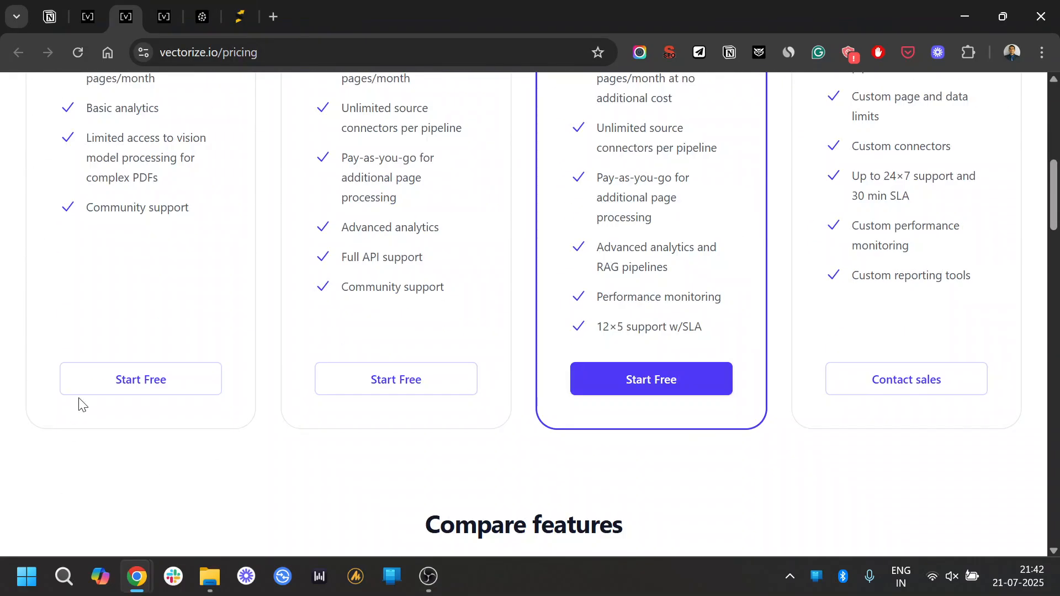
# Switch to the Vectorize platform dashboard and start building a new pipeline.
pyautogui.click(164, 17)
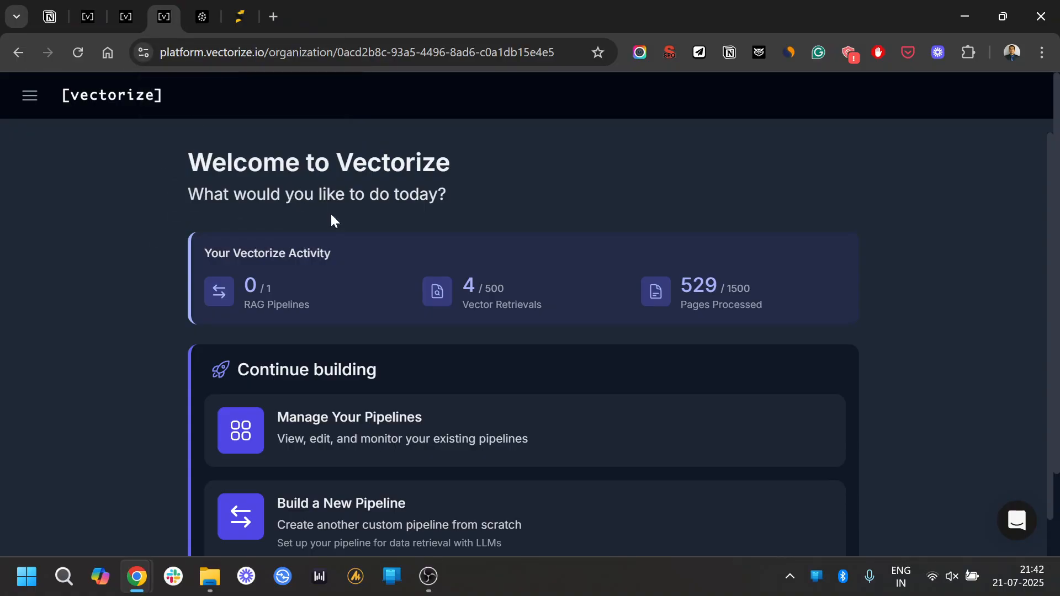
pyautogui.scroll(-1, 421, 260)
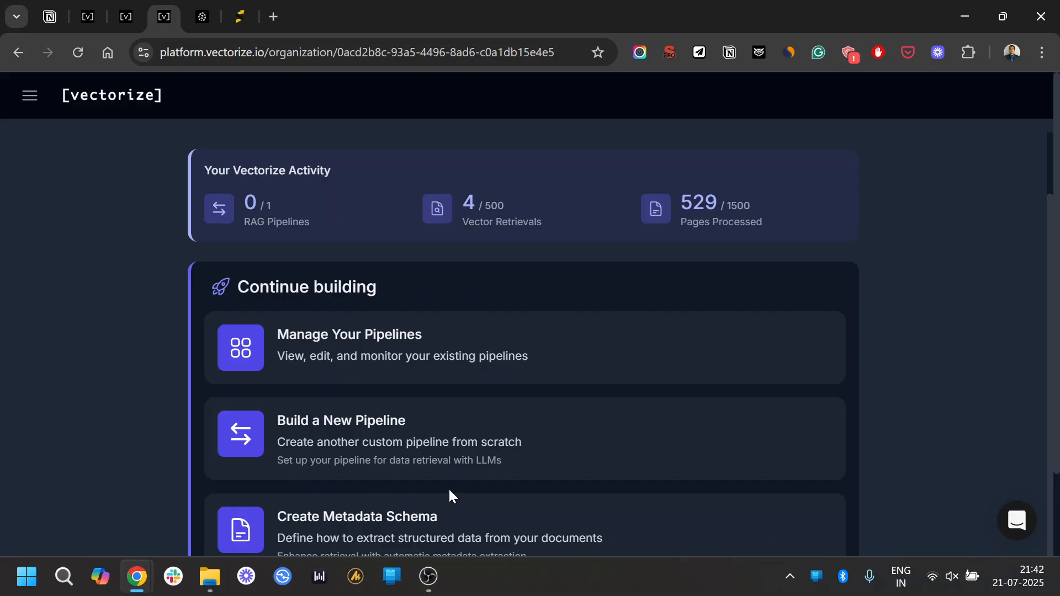
pyautogui.scroll(-2, 403, 481)
pyautogui.scroll(2, 436, 456)
pyautogui.click(338, 426)
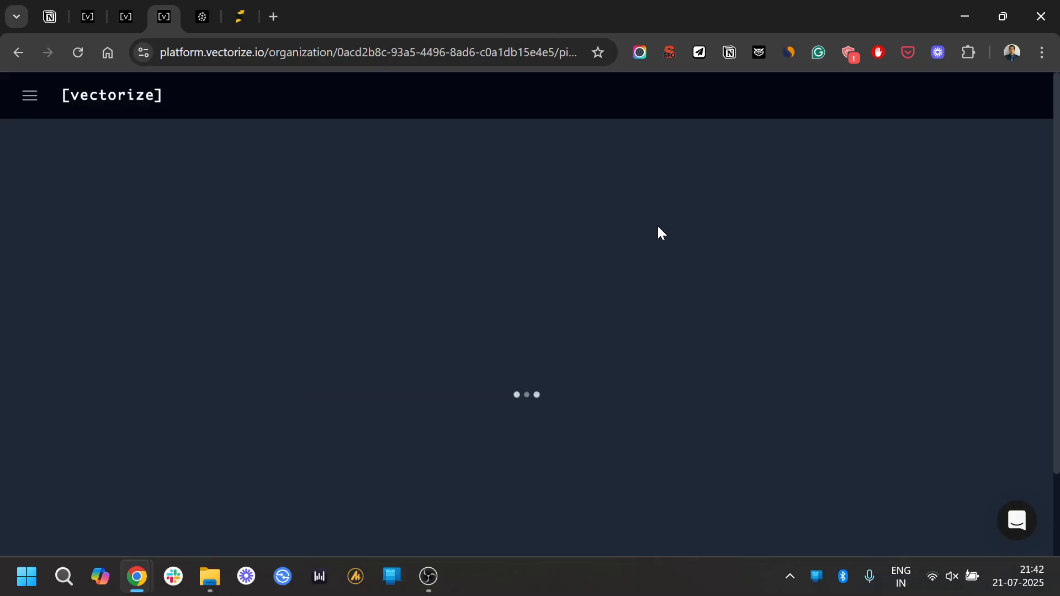
# Choose Web Crawler as the source type for the untitled pipeline.
pyautogui.moveTo(532, 222); pyautogui.dragTo(622, 237)
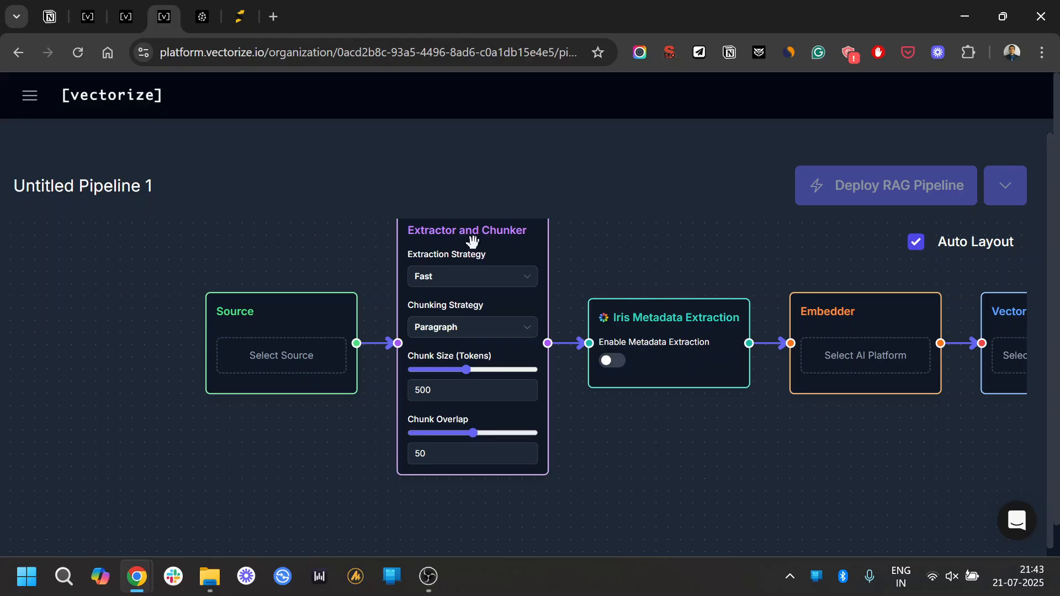
pyautogui.moveTo(809, 330); pyautogui.dragTo(613, 312)
pyautogui.moveTo(537, 466); pyautogui.dragTo(726, 477)
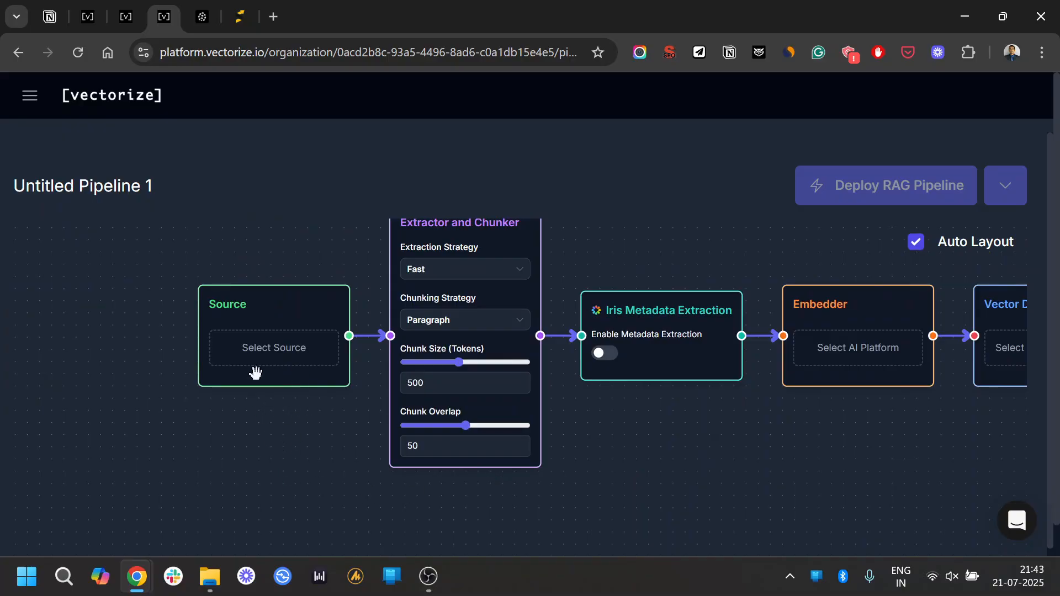
pyautogui.click(276, 358)
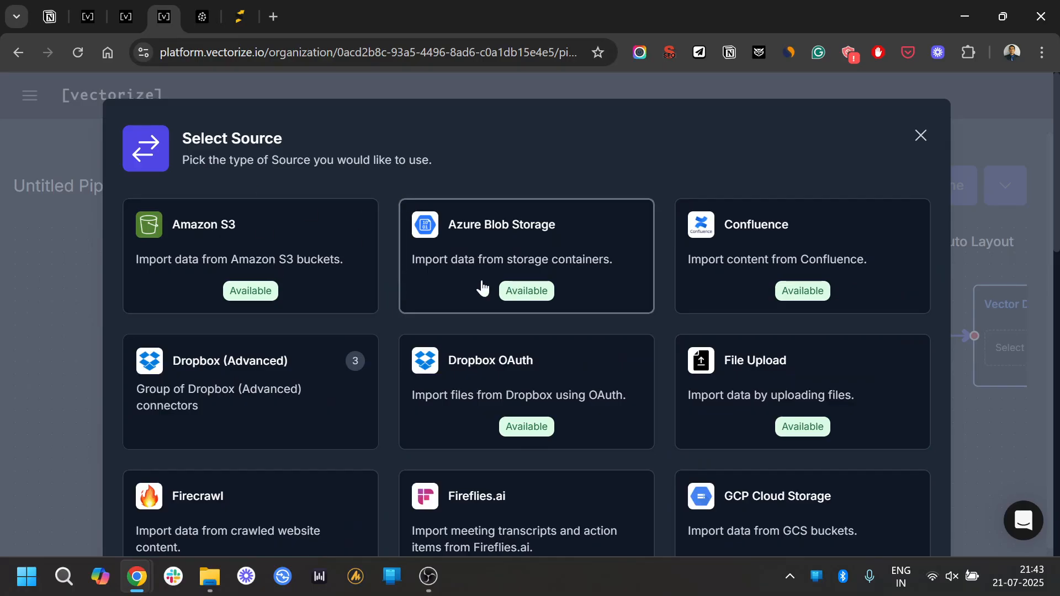
pyautogui.scroll(-5, 481, 292)
pyautogui.scroll(-3, 485, 295)
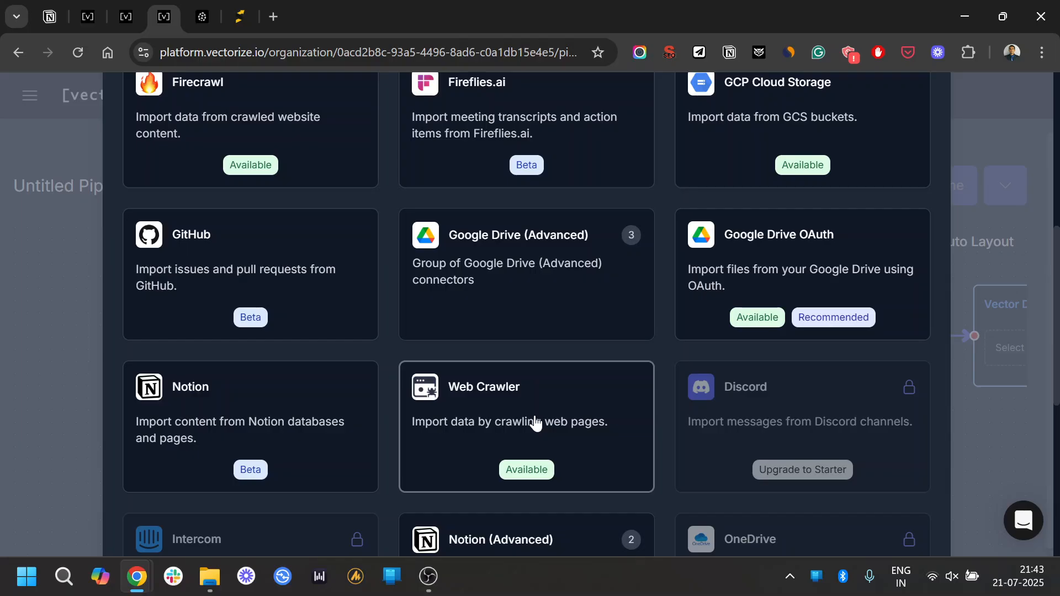
pyautogui.click(529, 429)
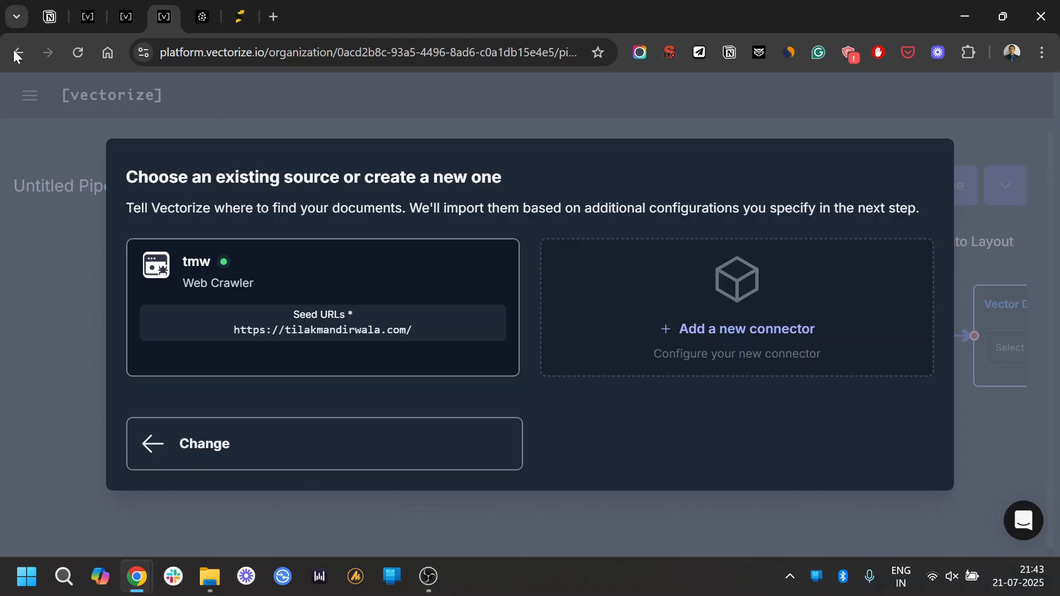
# Copy the smartscalemarketing.com address from its open page and return to the pipeline's source selection.
pyautogui.click(240, 17)
pyautogui.click(247, 53)
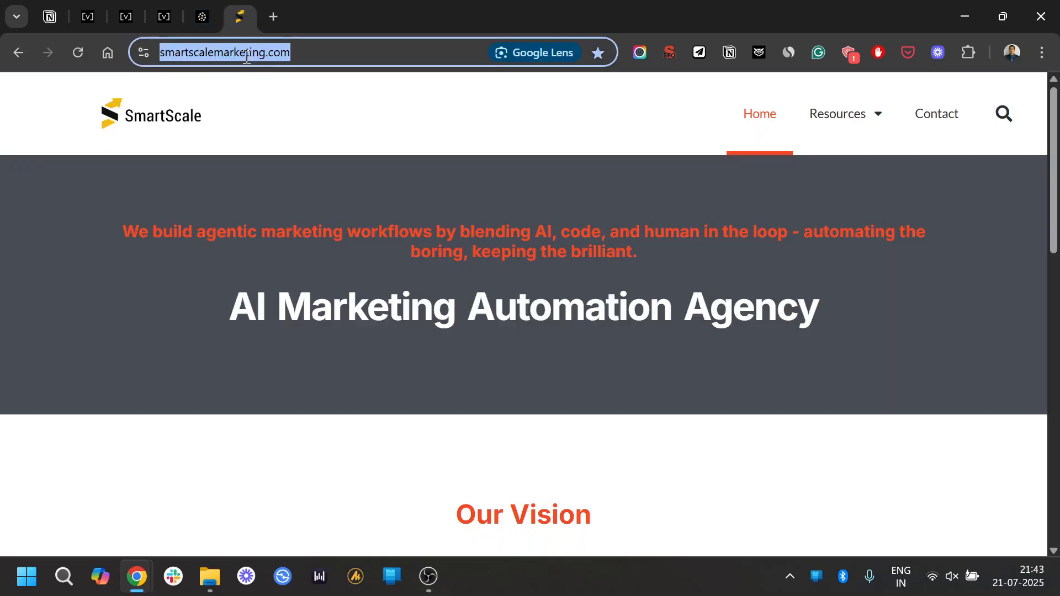
pyautogui.hotkey('ctrl', '4')
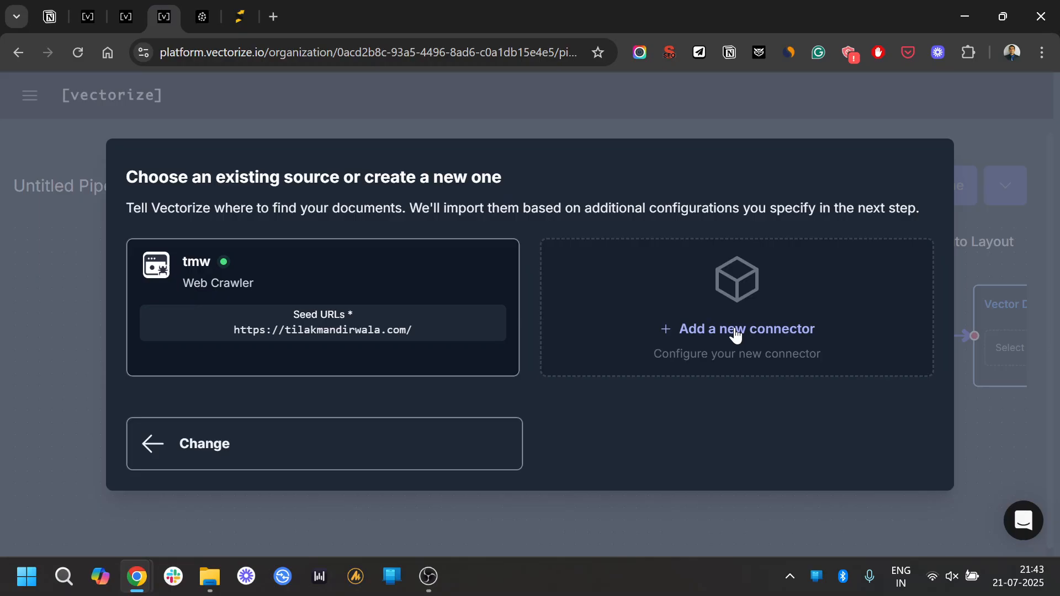
pyautogui.click(733, 330)
pyautogui.click(308, 340)
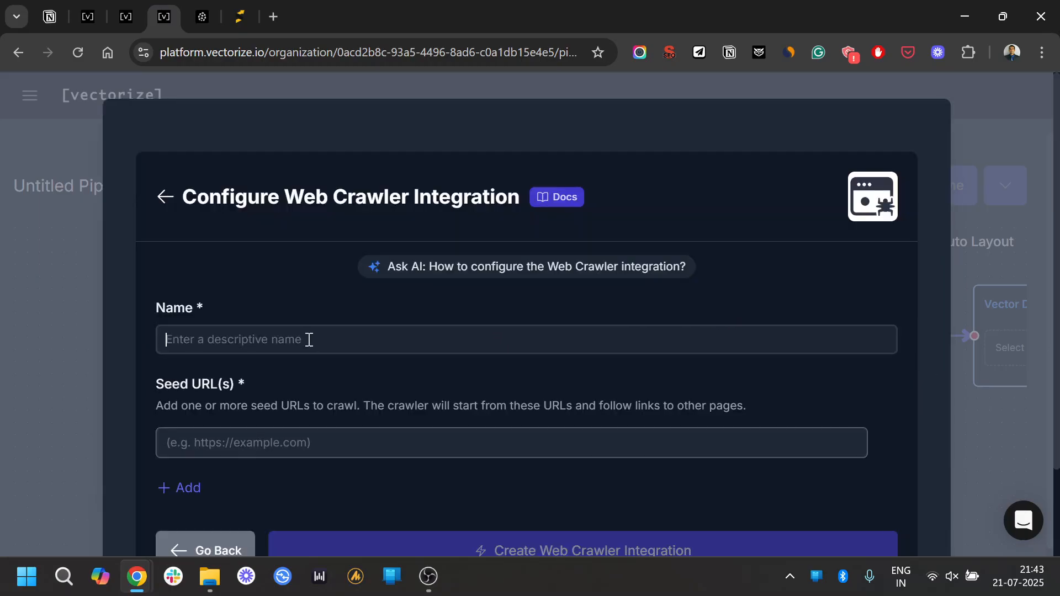
pyautogui.write('ssm')
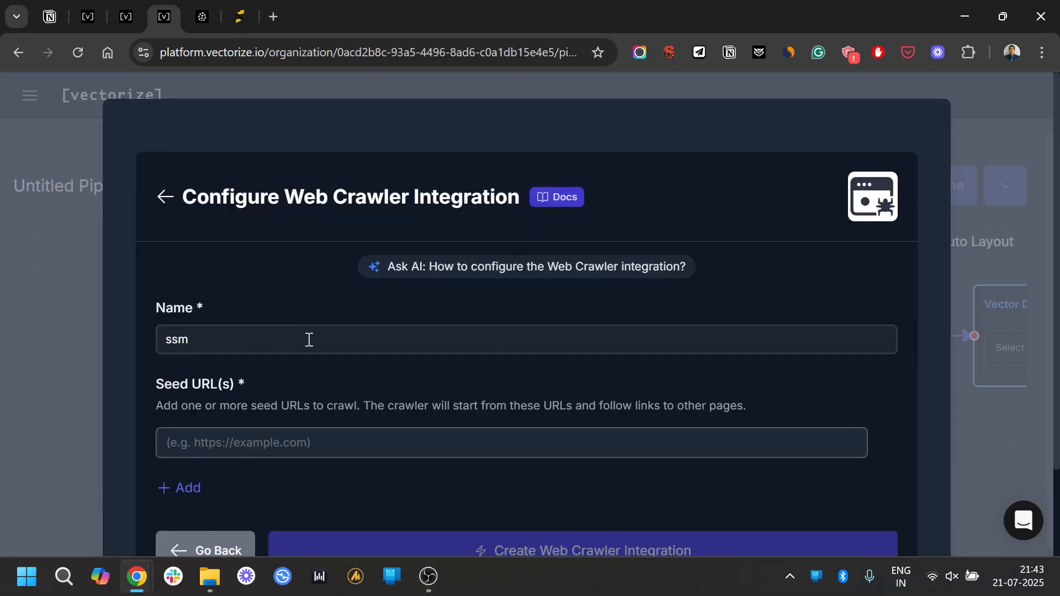
pyautogui.click(376, 436)
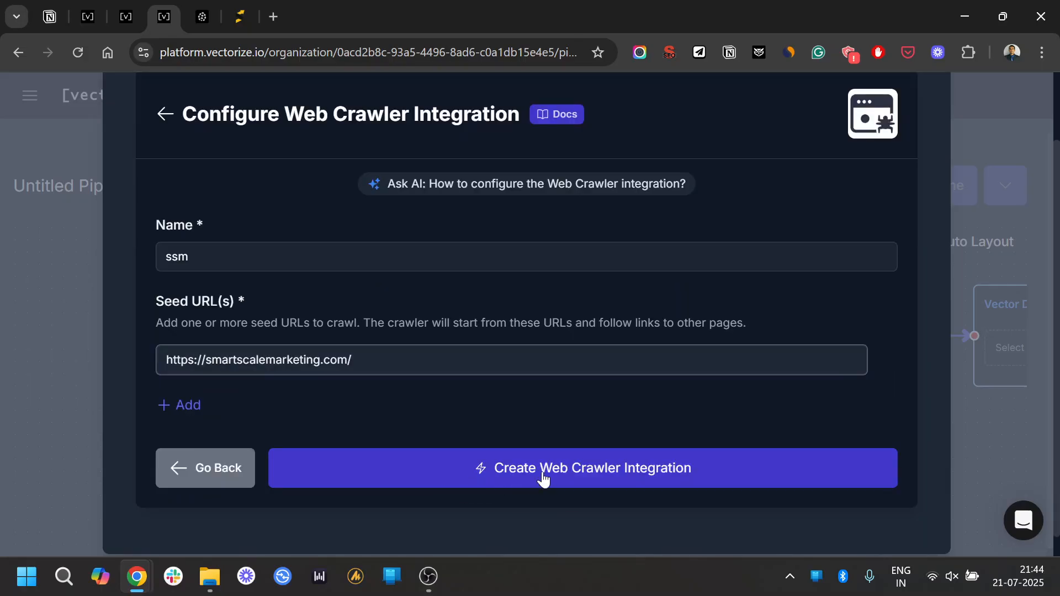
pyautogui.click(512, 476)
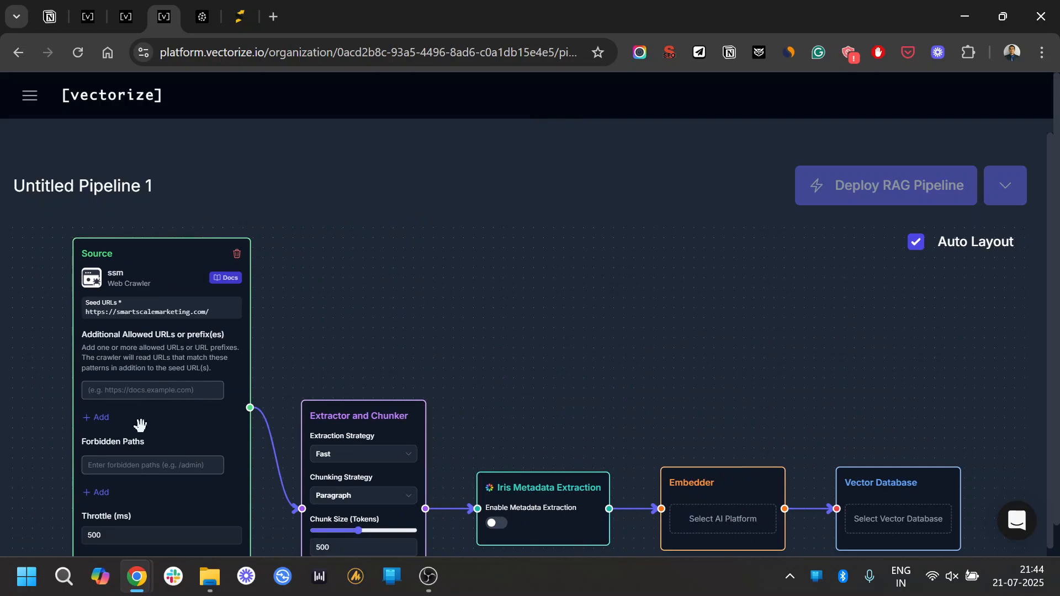
# Expand all fields of the ssm source and review its crawl limits, such as throttle, max URLs, max depth and reindex interval.
pyautogui.scroll(-3, 157, 426)
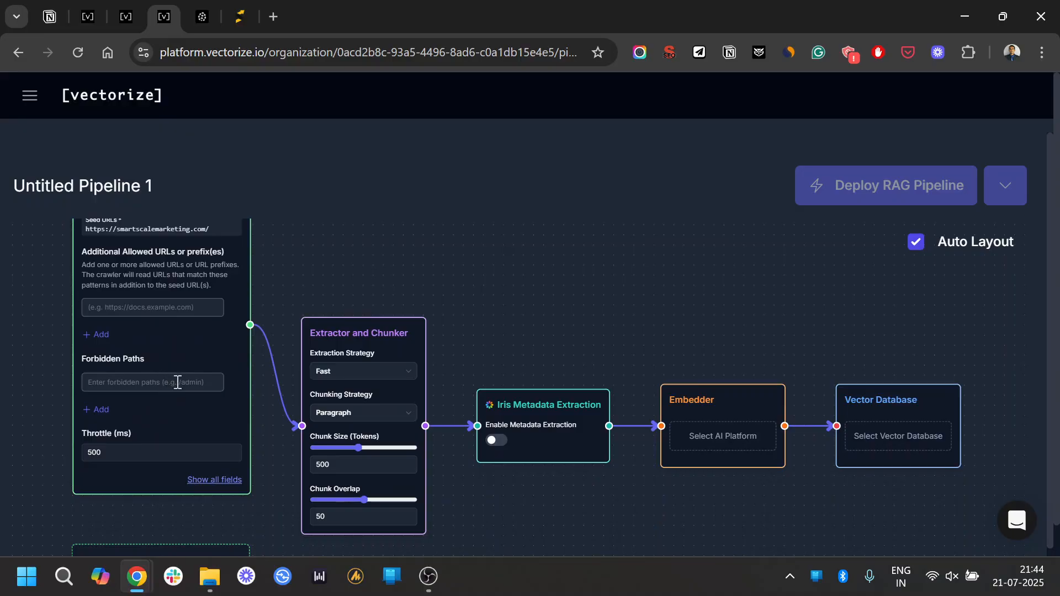
pyautogui.click(214, 480)
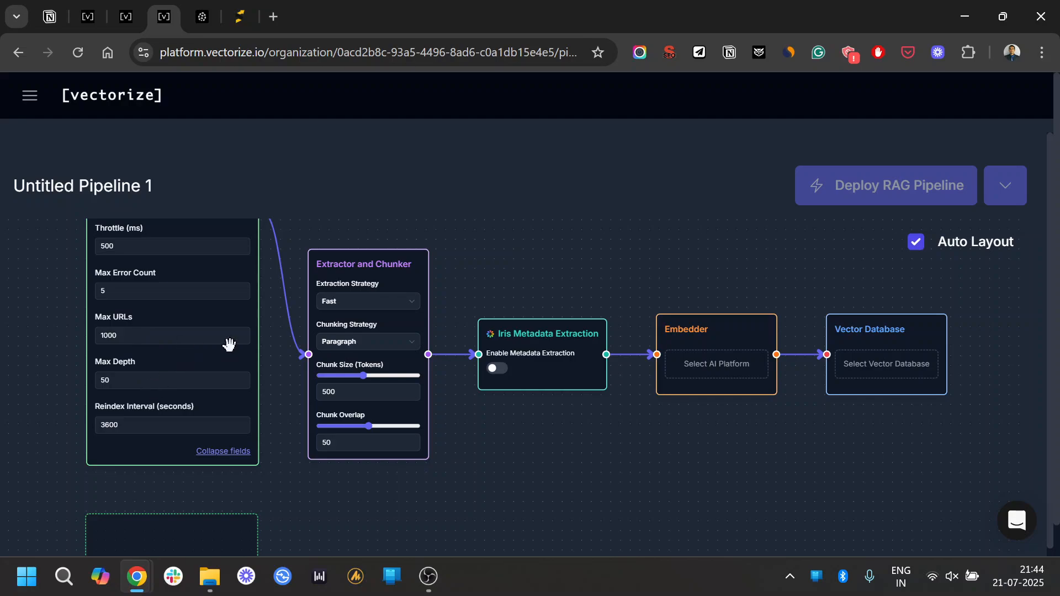
pyautogui.scroll(5, 303, 352)
pyautogui.moveTo(303, 352); pyautogui.dragTo(234, 125)
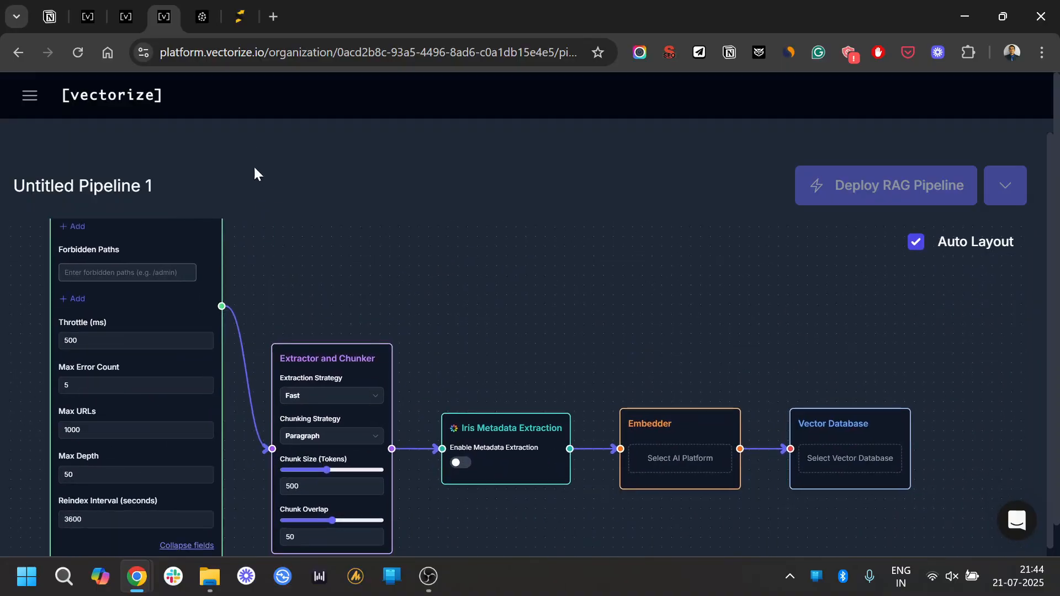
pyautogui.moveTo(343, 283); pyautogui.dragTo(314, 189)
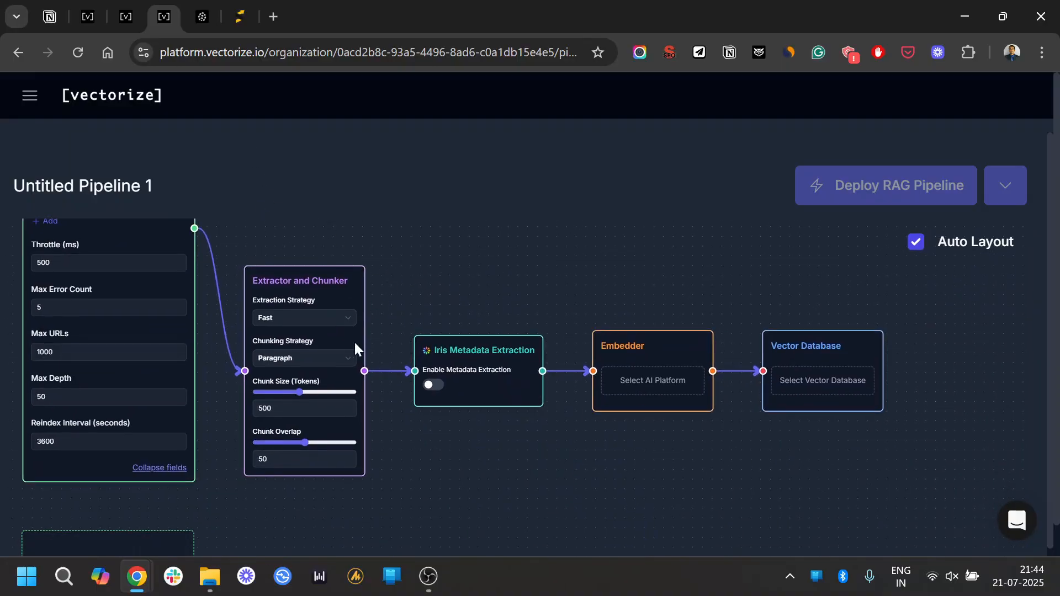
# Review the available extraction strategies and chunking strategies of the Extractor and Chunker without changing them.
pyautogui.click(339, 321)
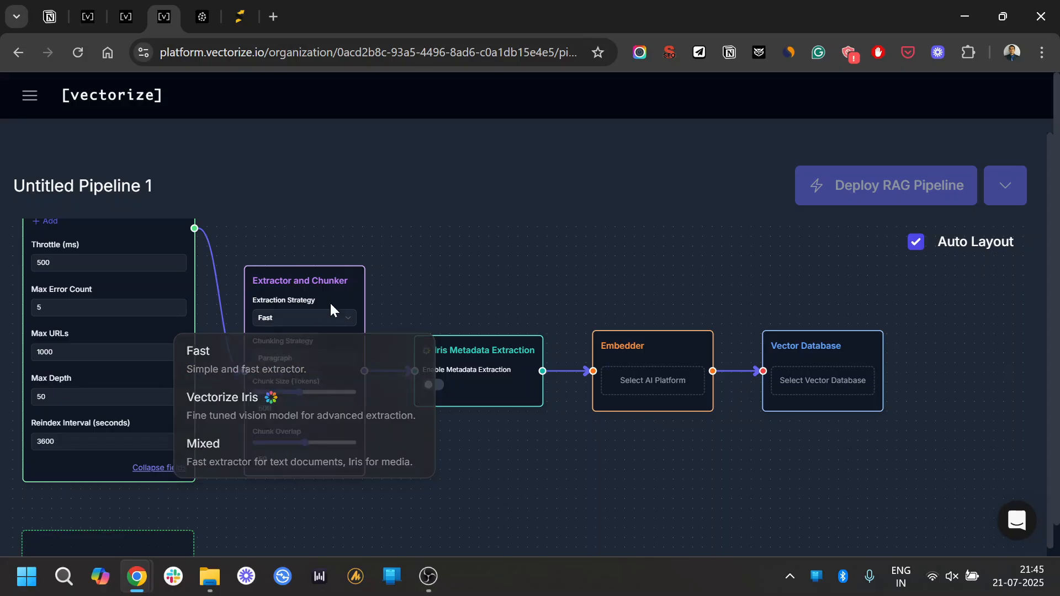
pyautogui.click(329, 305)
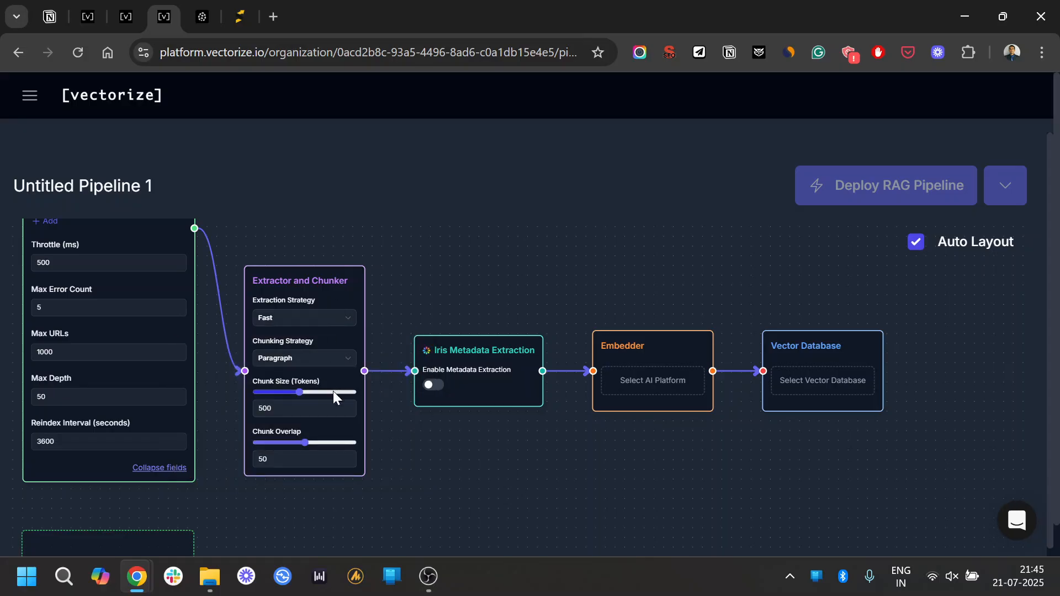
pyautogui.click(329, 356)
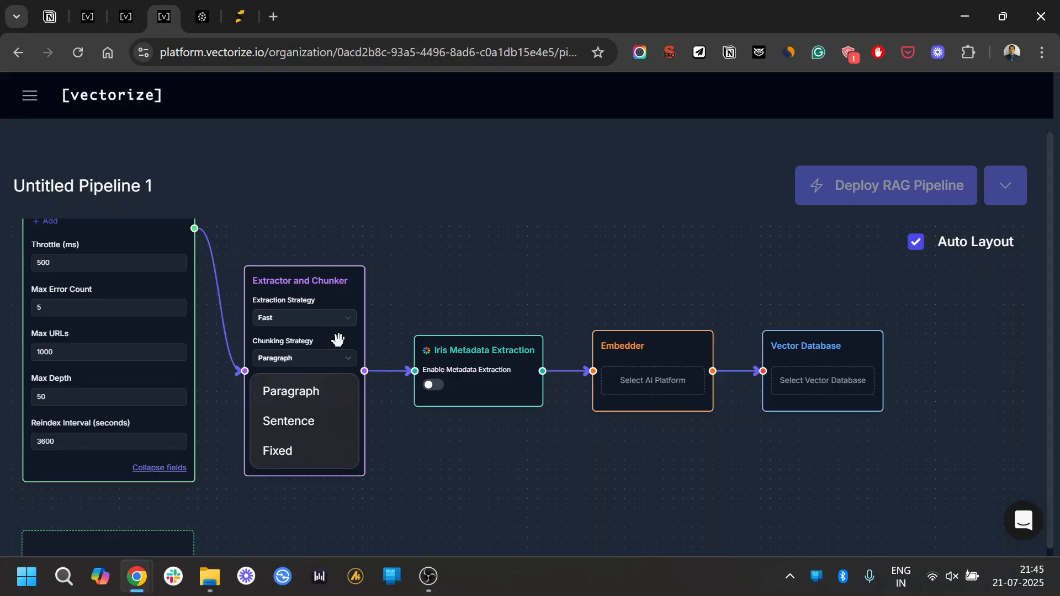
pyautogui.click(333, 341)
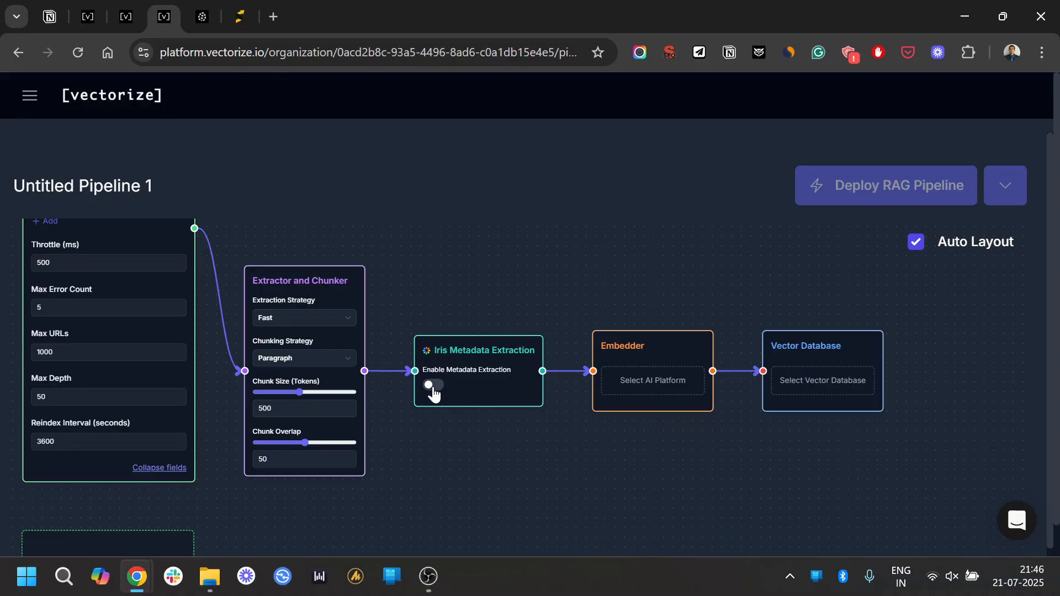
# Enable Iris metadata extraction in the pipeline and start creating a new metadata schema.
pyautogui.click(433, 386)
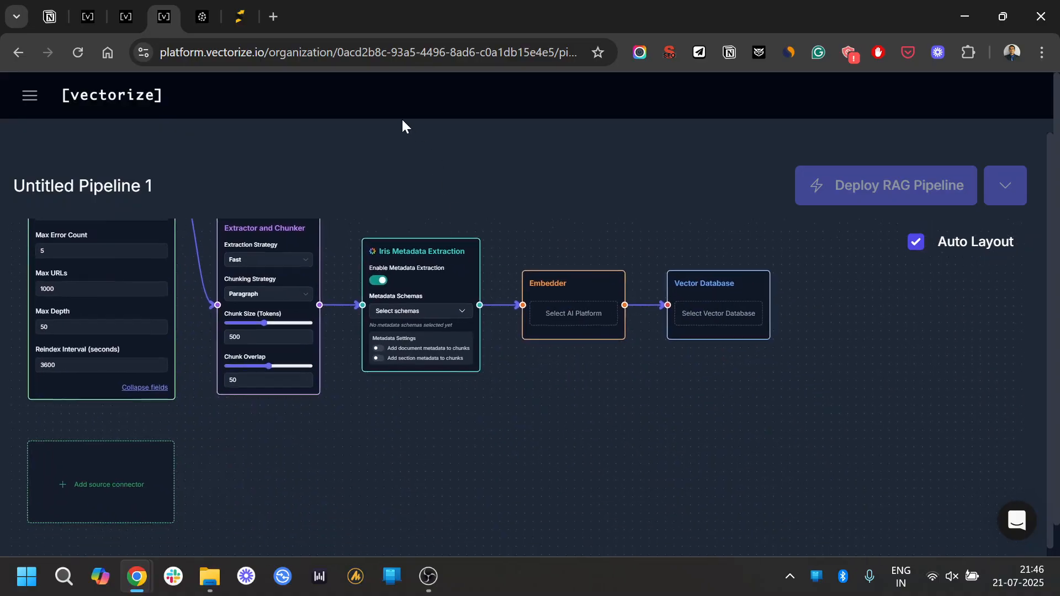
pyautogui.click(449, 309)
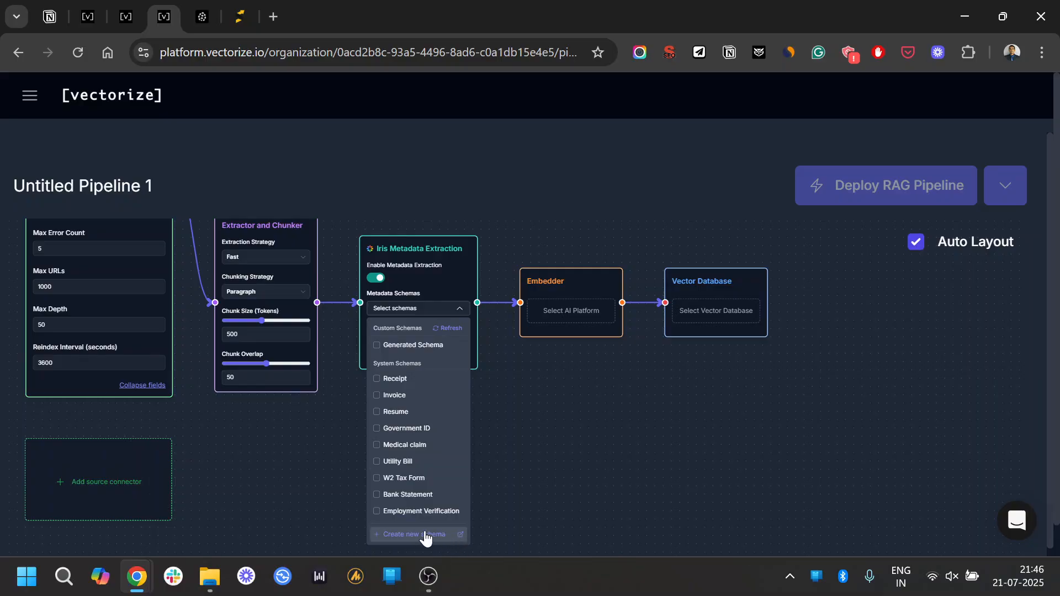
pyautogui.click(467, 537)
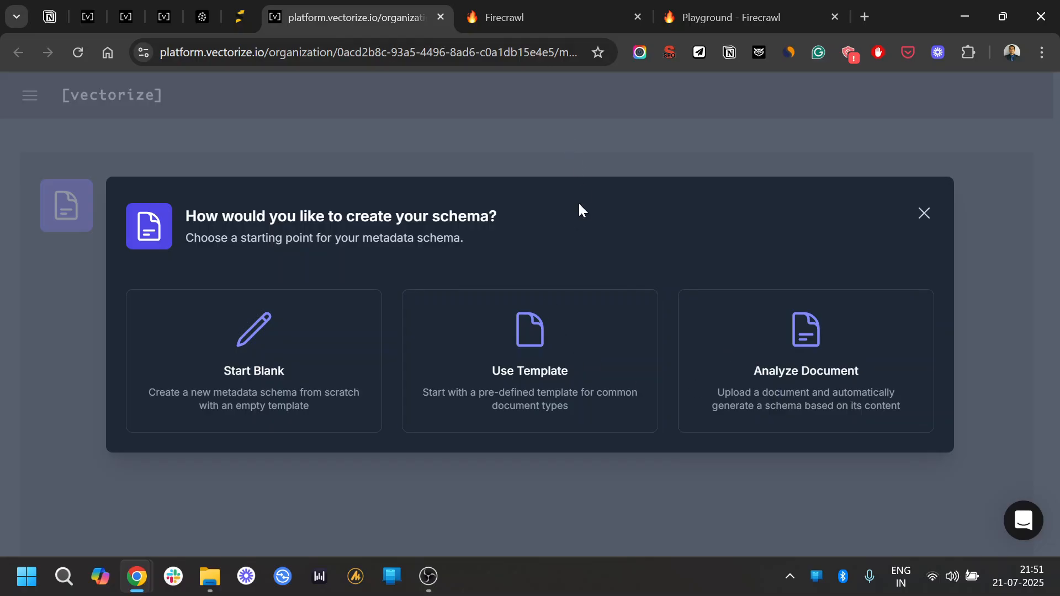
# Switch to Firecrawl and look over its home page and playground.
pyautogui.click(522, 15)
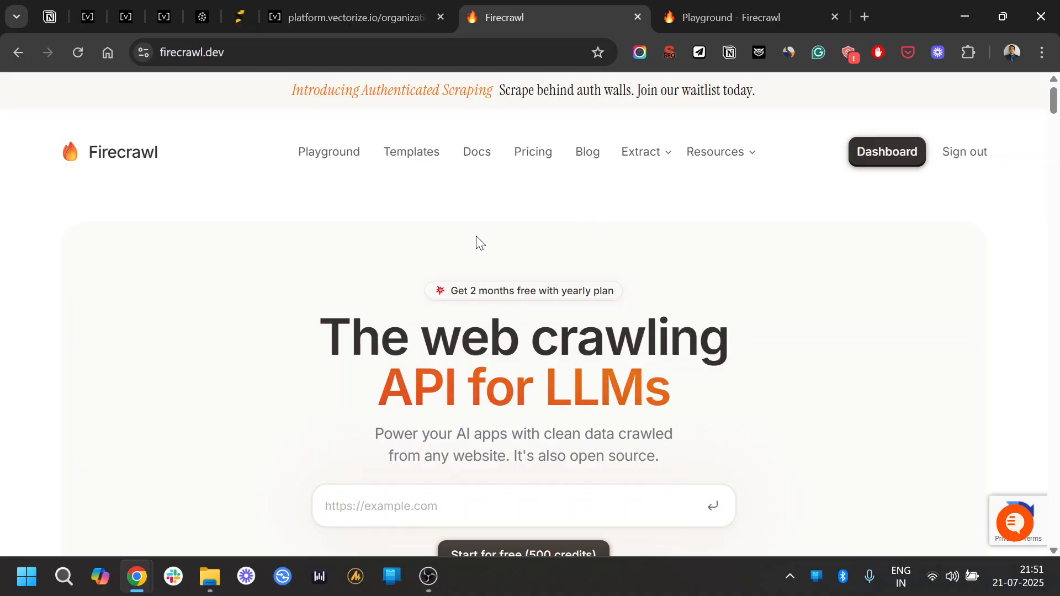
pyautogui.hotkey('ctrl', 'Tab')
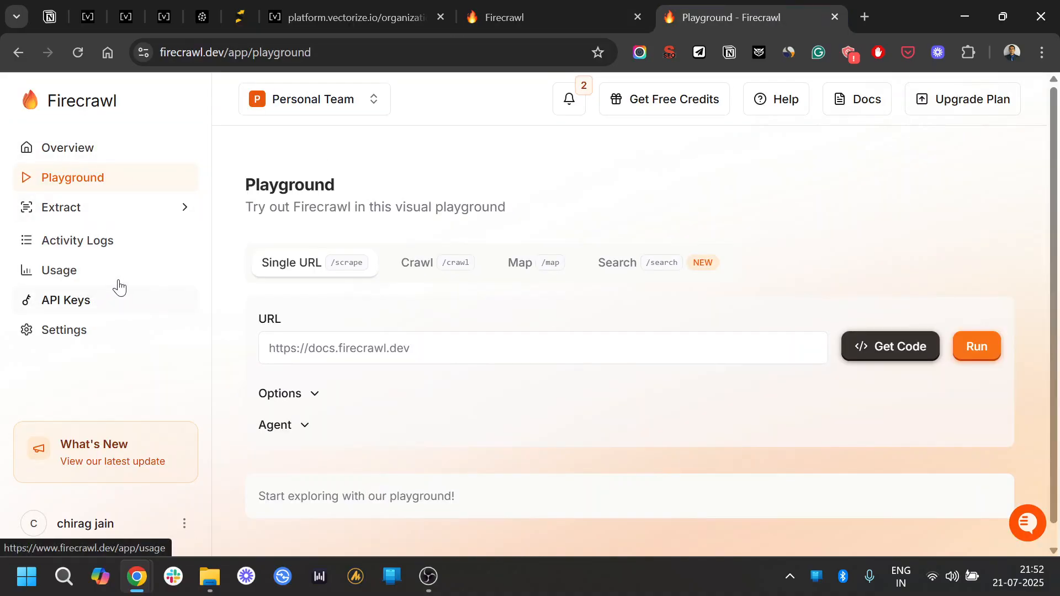
pyautogui.scroll(-1, 334, 251)
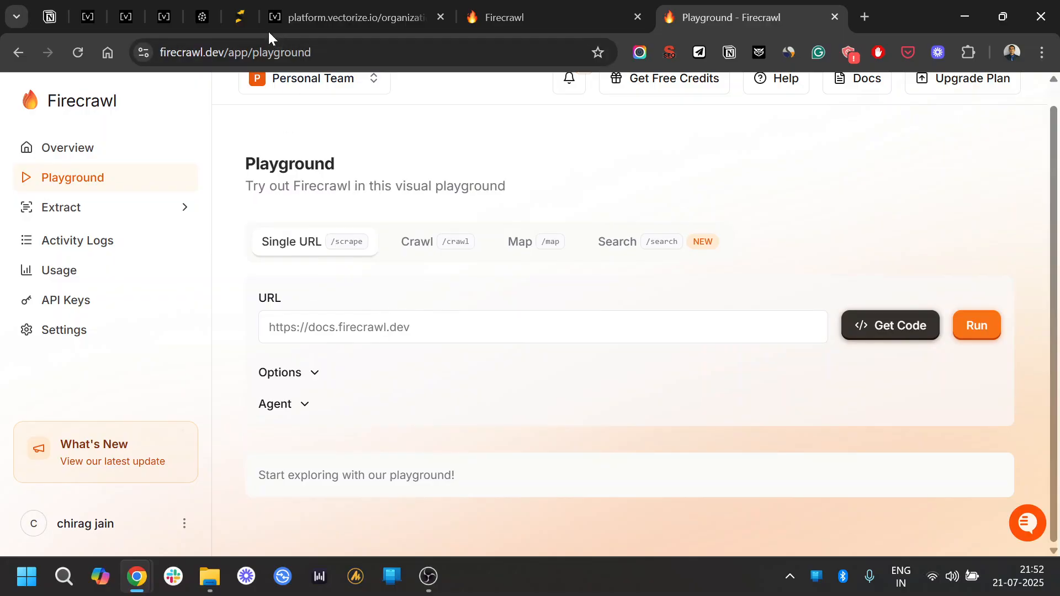
# Copy the address of the SmartScale blog post on AI text-to-video tools and return to the Firecrawl playground.
pyautogui.click(240, 16)
pyautogui.click(295, 54)
pyautogui.hotkey('ctrl', 'c')
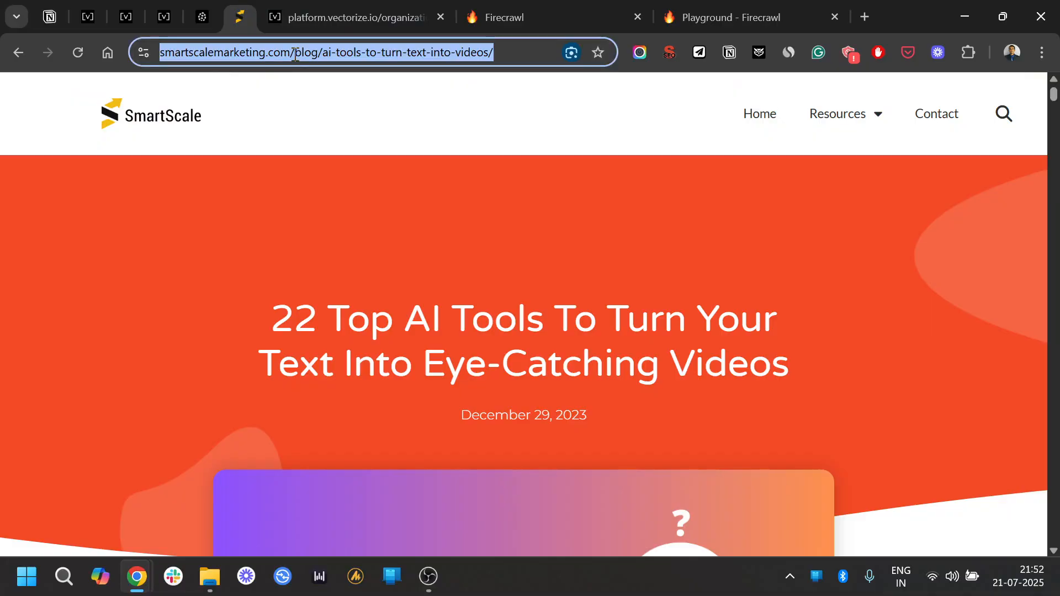
pyautogui.scroll(-3, 484, 308)
pyautogui.scroll(3, 485, 308)
pyautogui.click(386, 11)
pyautogui.click(515, 10)
pyautogui.click(669, 10)
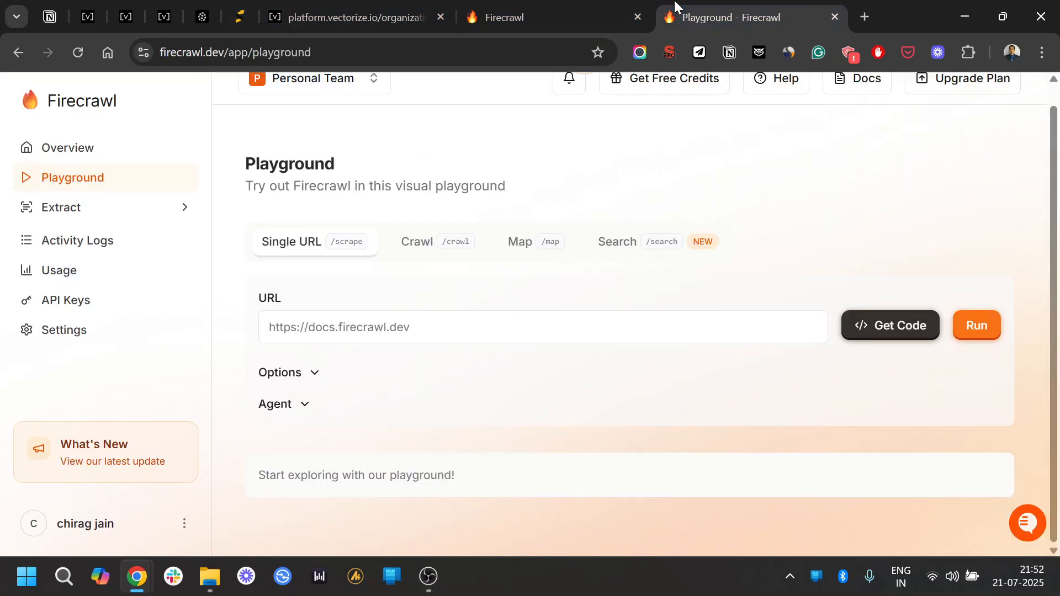
pyautogui.click(452, 326)
pyautogui.hotkey('ctrl', 'v')
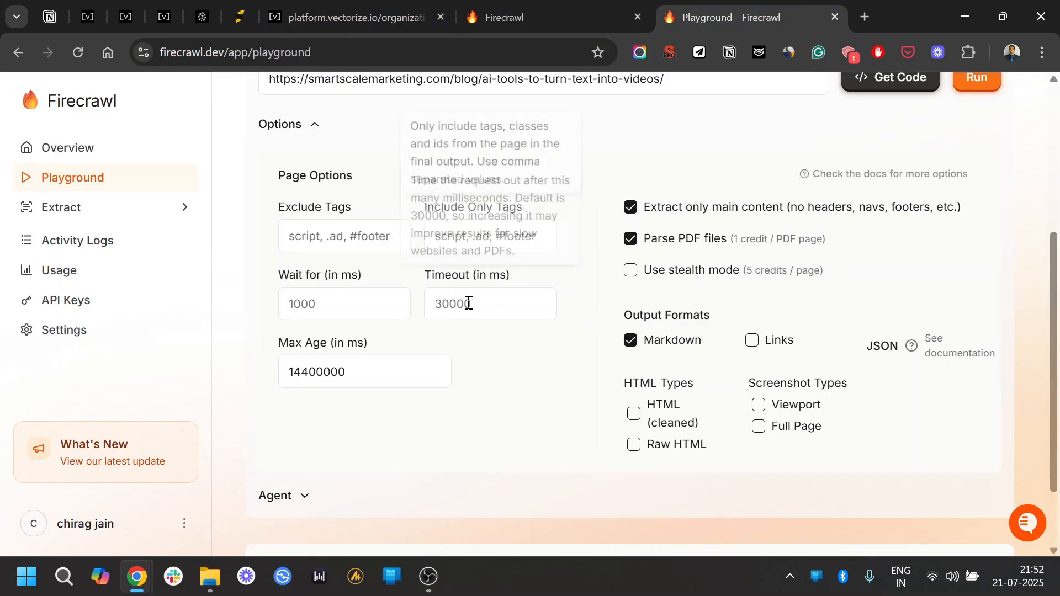
pyautogui.scroll(-2, 471, 300)
pyautogui.scroll(6, 374, 360)
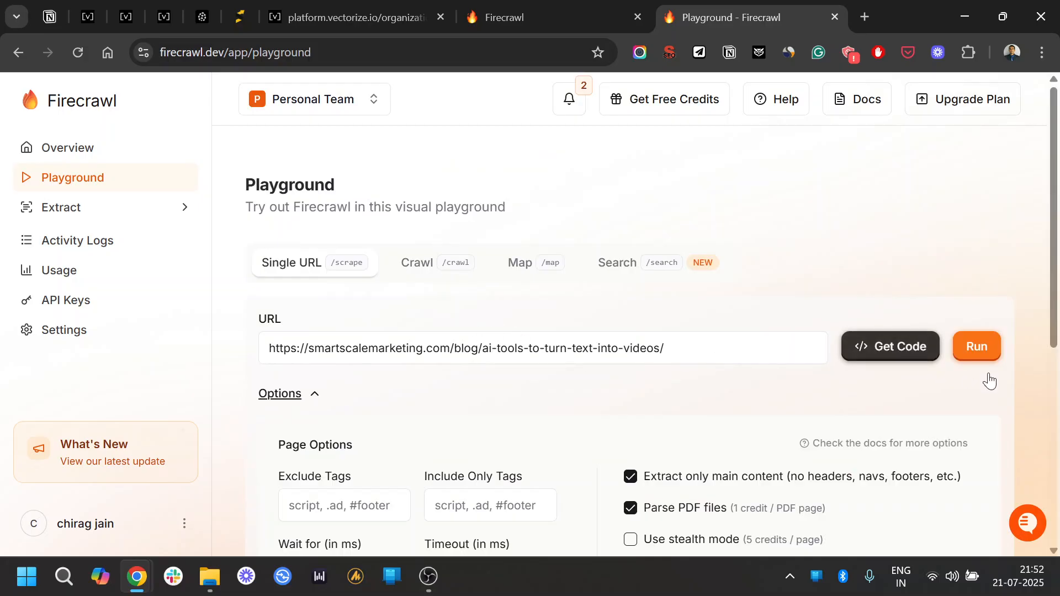
pyautogui.click(975, 348)
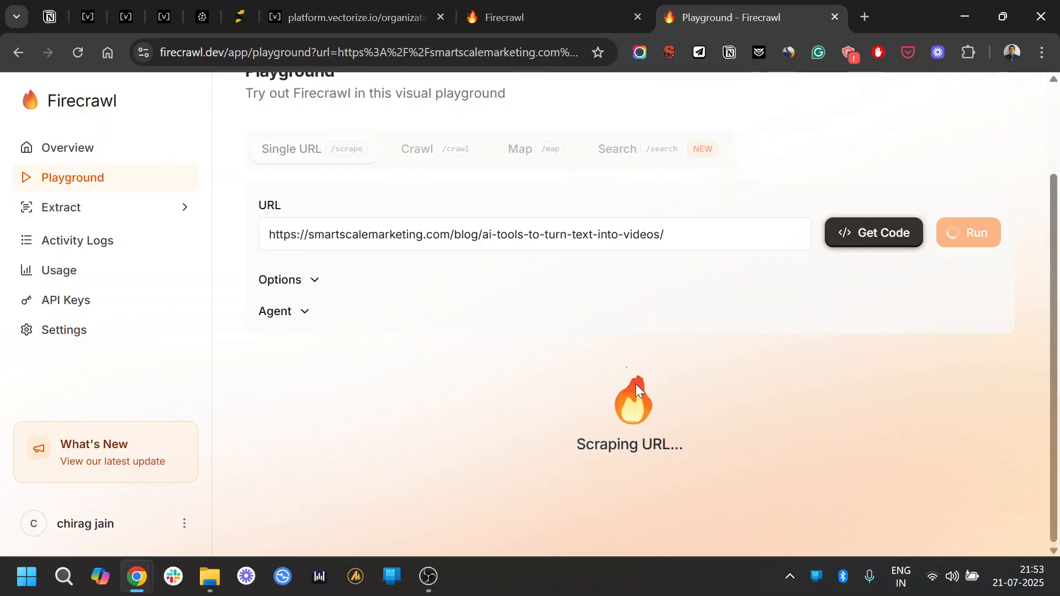
# Switch back to the Vectorize schema creation page and choose Analyze Document as the starting point.
pyautogui.click(382, 7)
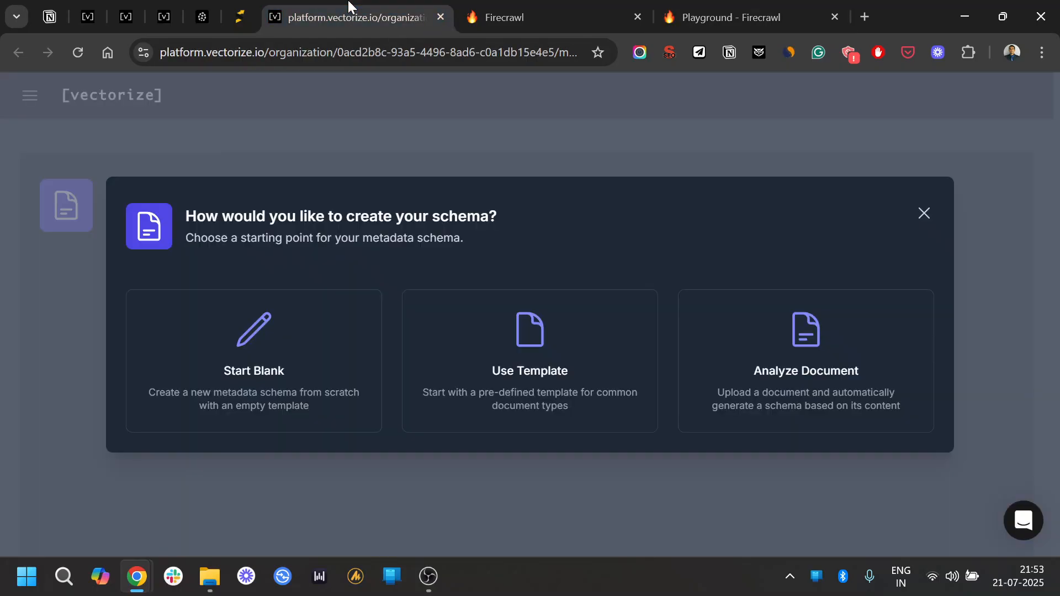
pyautogui.click(813, 378)
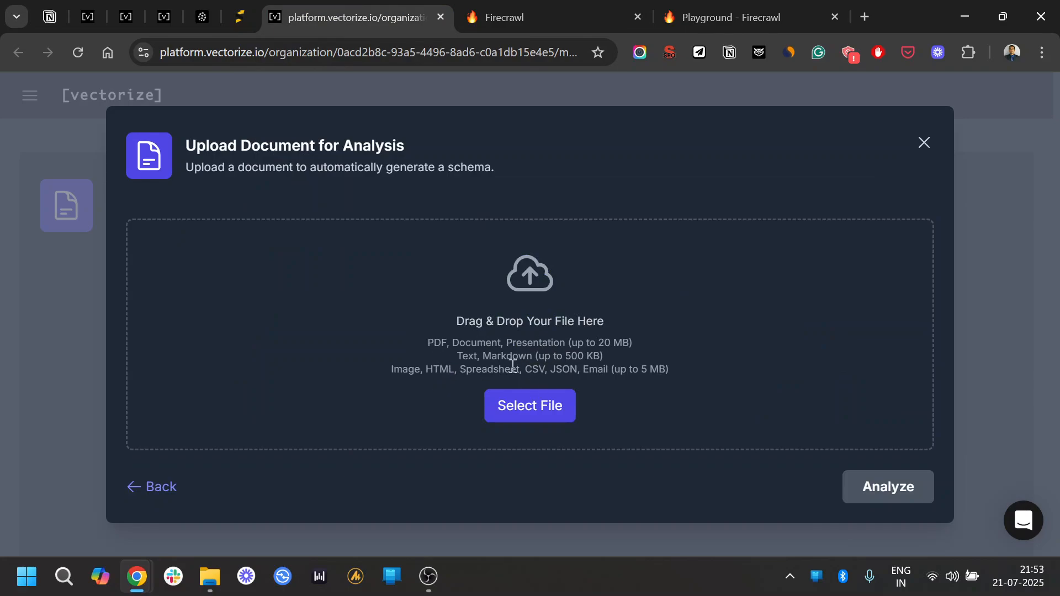
# Download the Firecrawl scrape result as Markdown, saving it as smartscalemarketing_com.md in the Downloads folder.
pyautogui.click(730, 17)
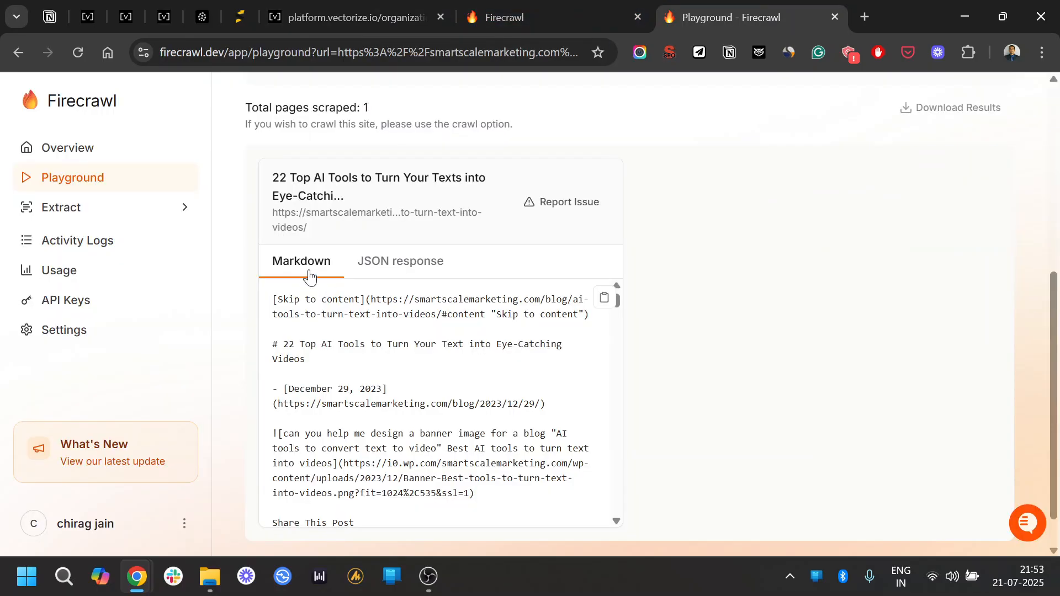
pyautogui.scroll(3, 403, 414)
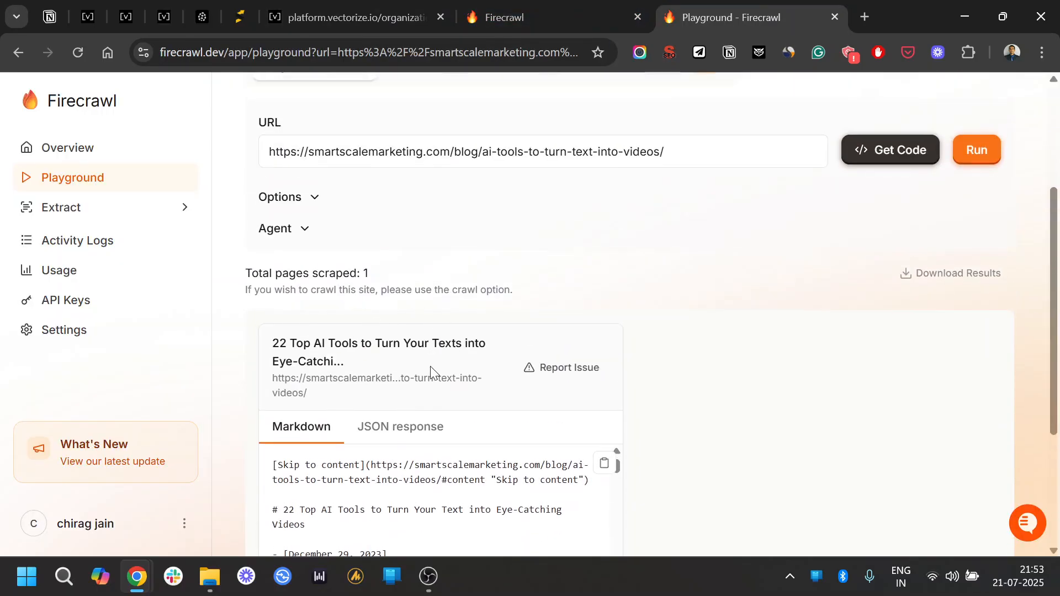
pyautogui.click(972, 274)
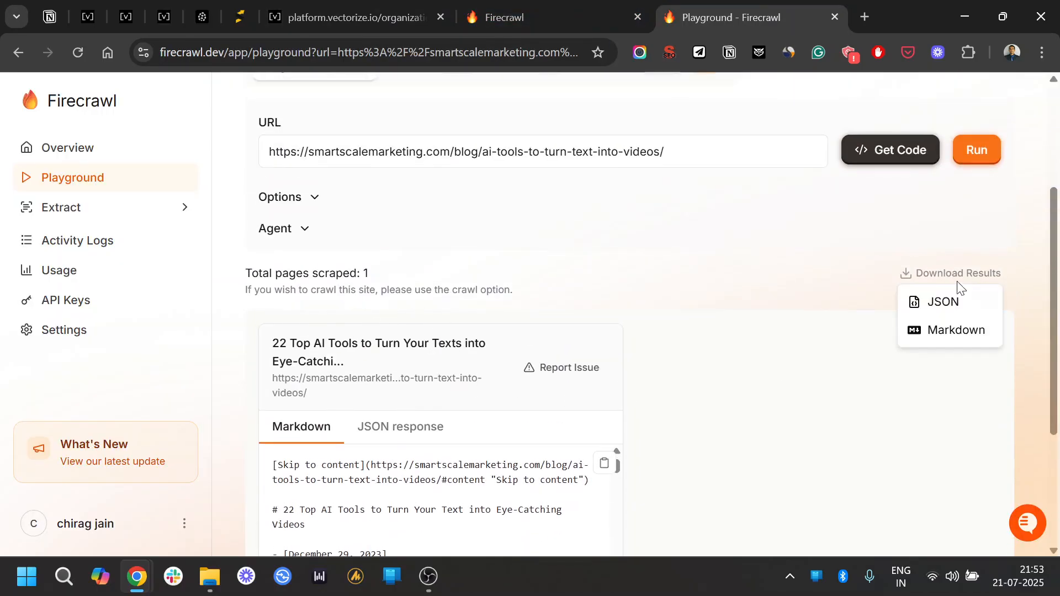
pyautogui.click(939, 331)
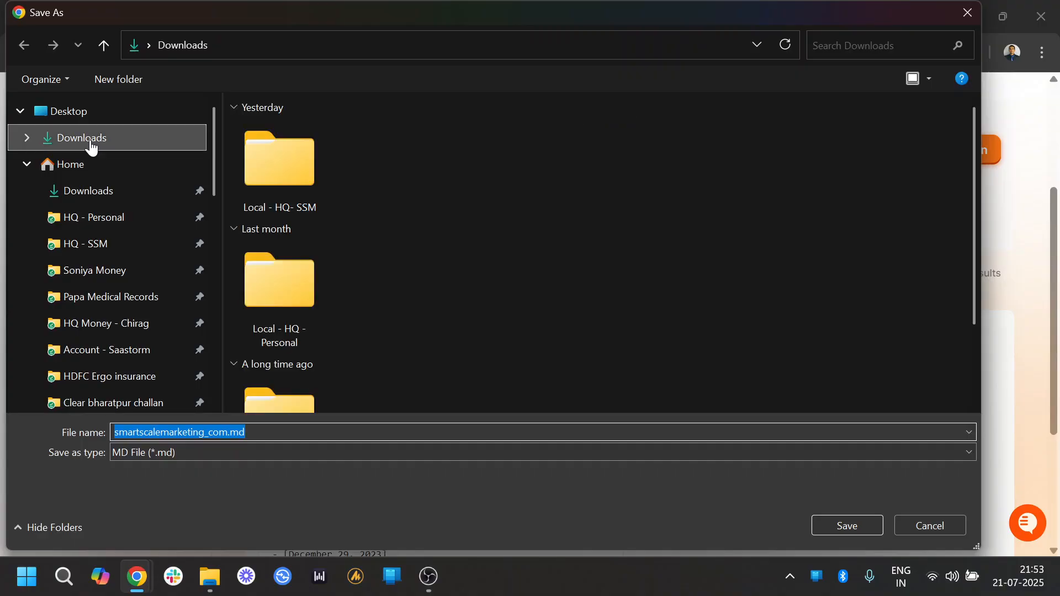
pyautogui.click(845, 526)
# Upload smartscalemarketing_com.md to Vectorize's document analysis and analyze it to generate a metadata schema.
pyautogui.click(348, 8)
pyautogui.click(528, 409)
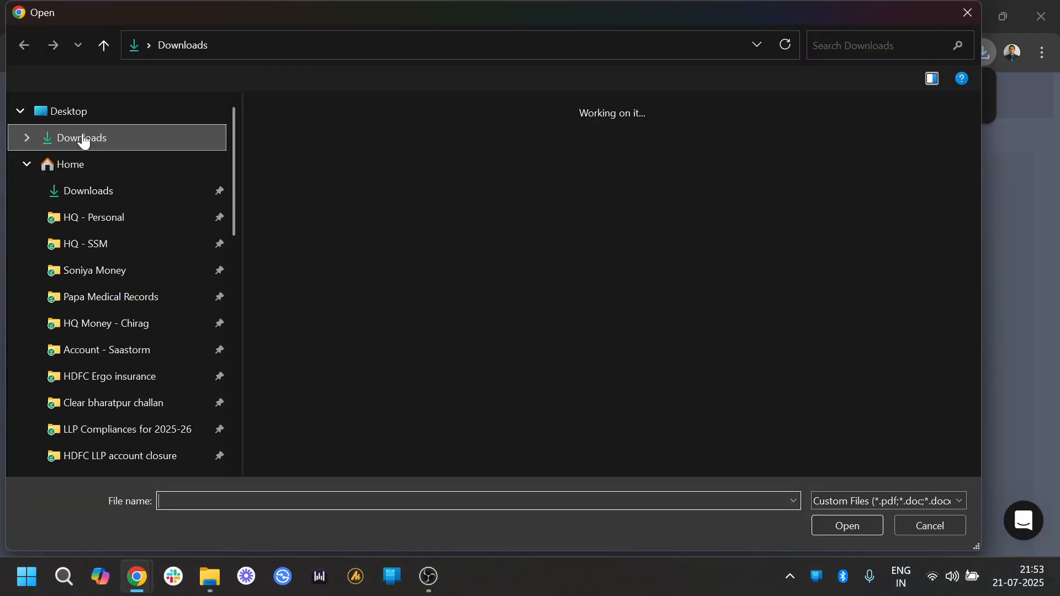
pyautogui.click(303, 191)
pyautogui.doubleClick(303, 191)
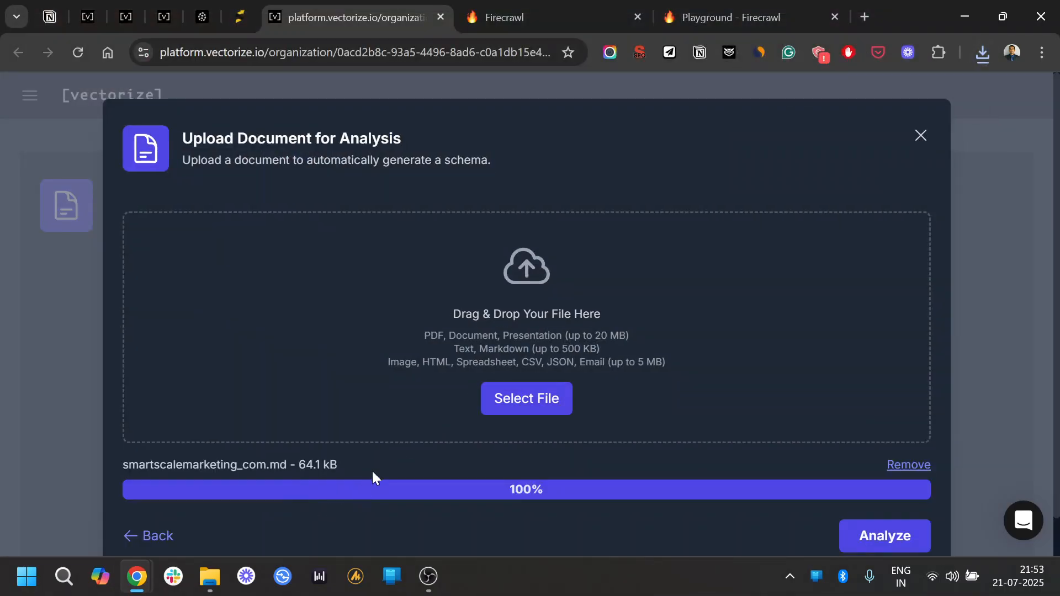
pyautogui.click(866, 537)
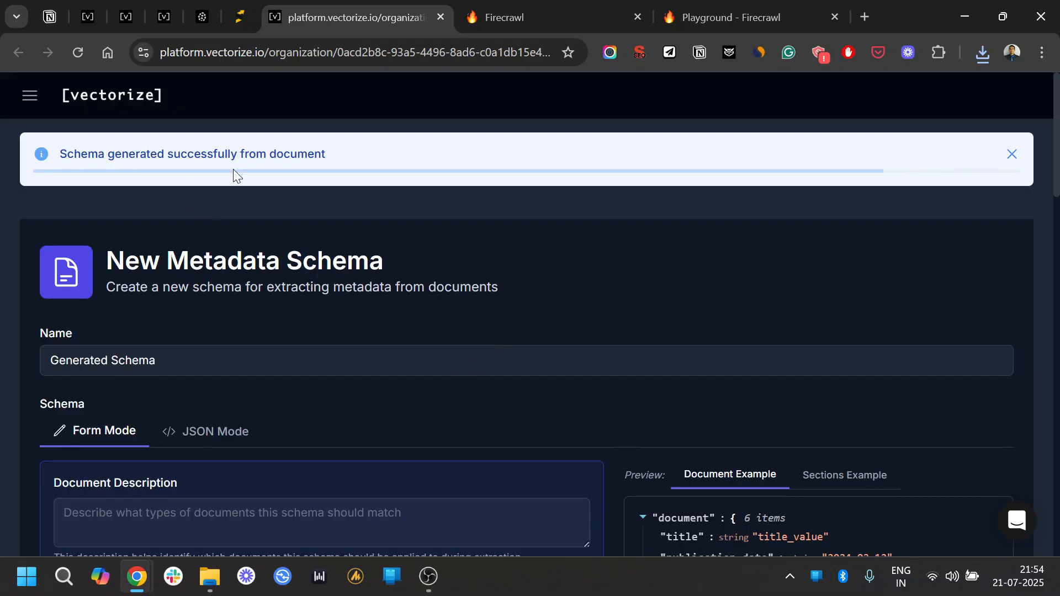
# Rename the generated metadata schema to "SSM blog schema".
pyautogui.scroll(-3, 318, 204)
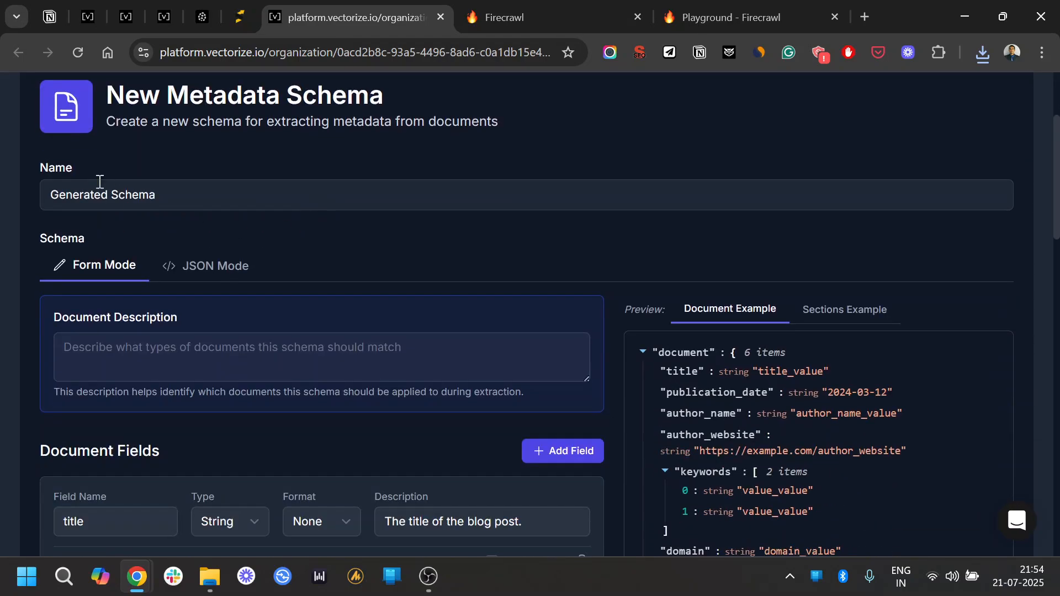
pyautogui.tripleClick(88, 190)
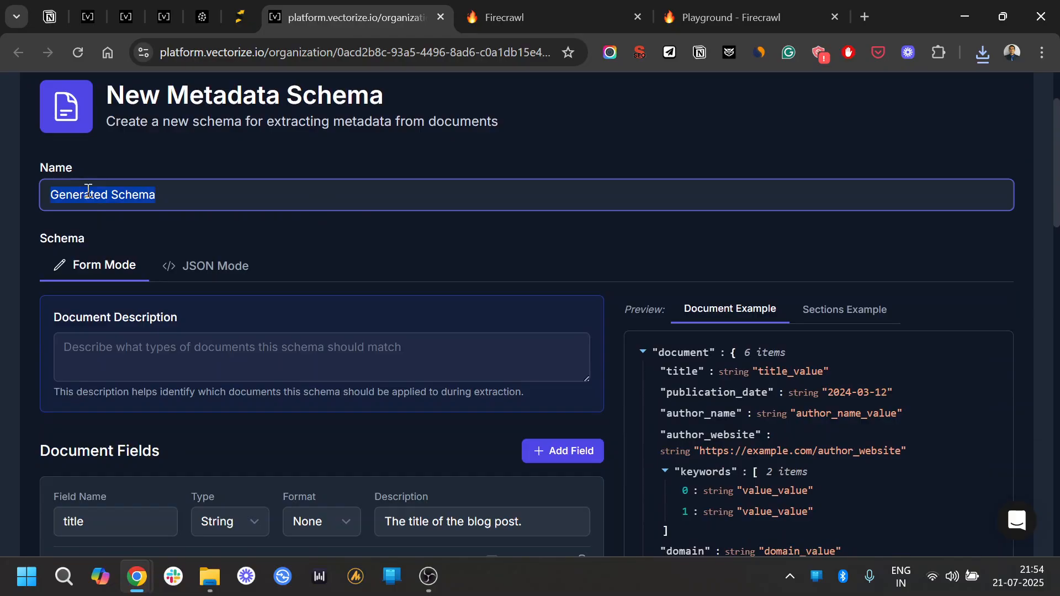
pyautogui.write('SSM blog schema')
pyautogui.click(166, 240)
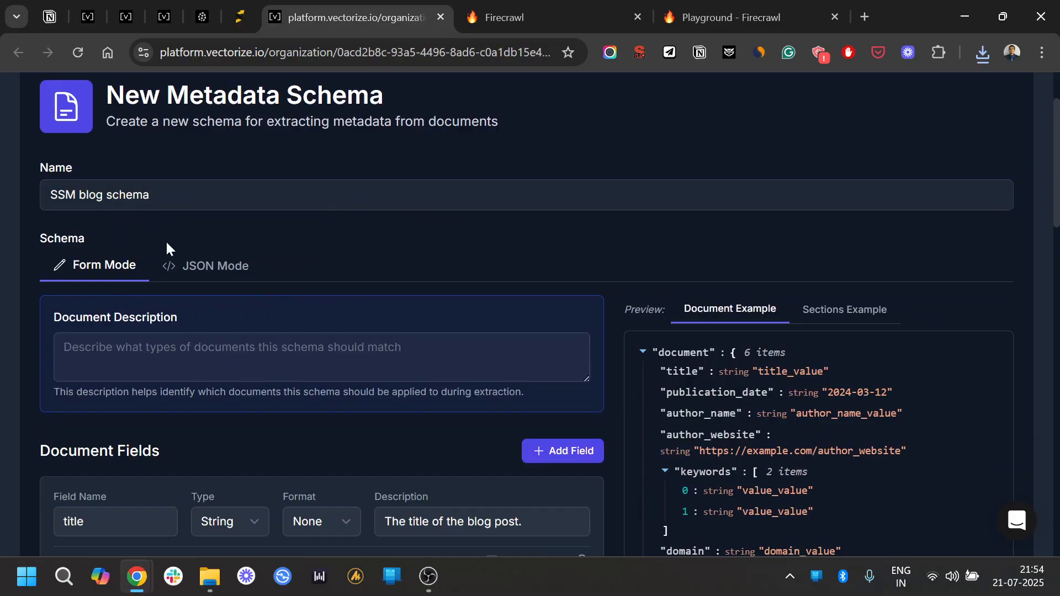
# Delete the author_website, keywords and domain fields from the schema's document fields.
pyautogui.scroll(-3, 165, 240)
pyautogui.scroll(2, 165, 240)
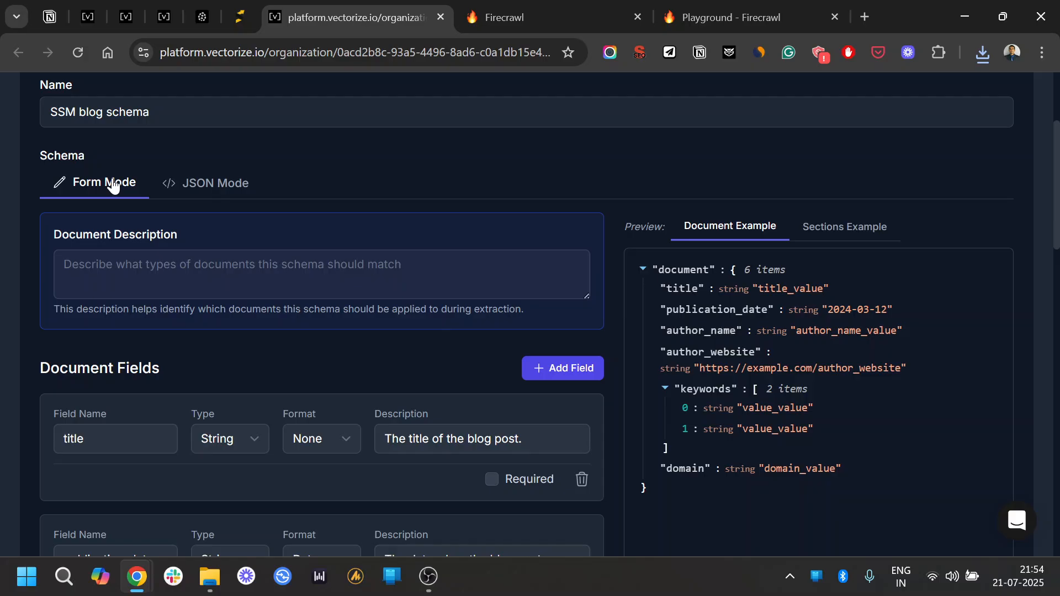
pyautogui.scroll(-2, 71, 305)
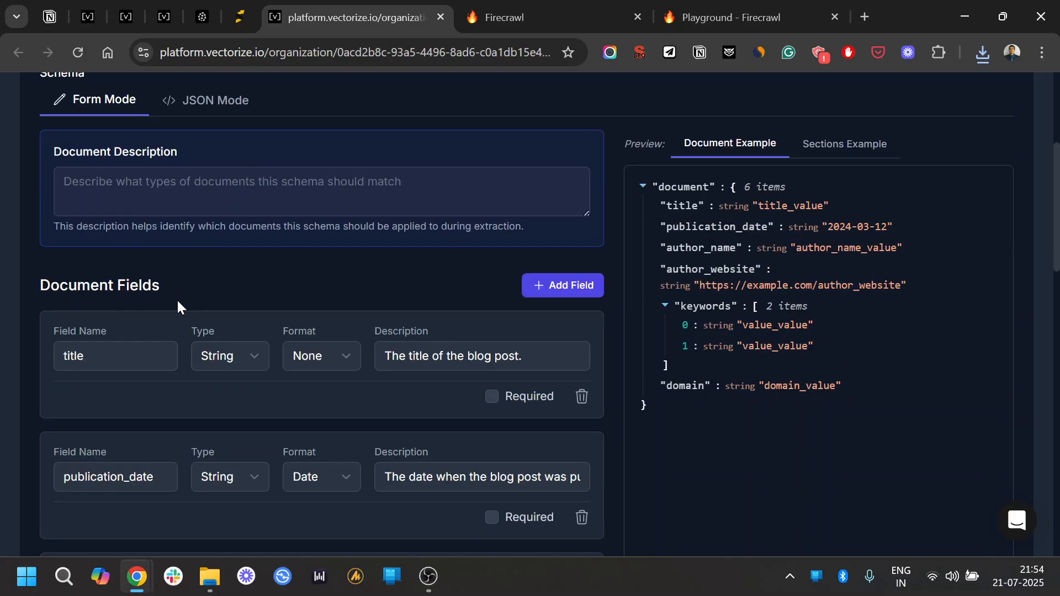
pyautogui.scroll(-2, 178, 309)
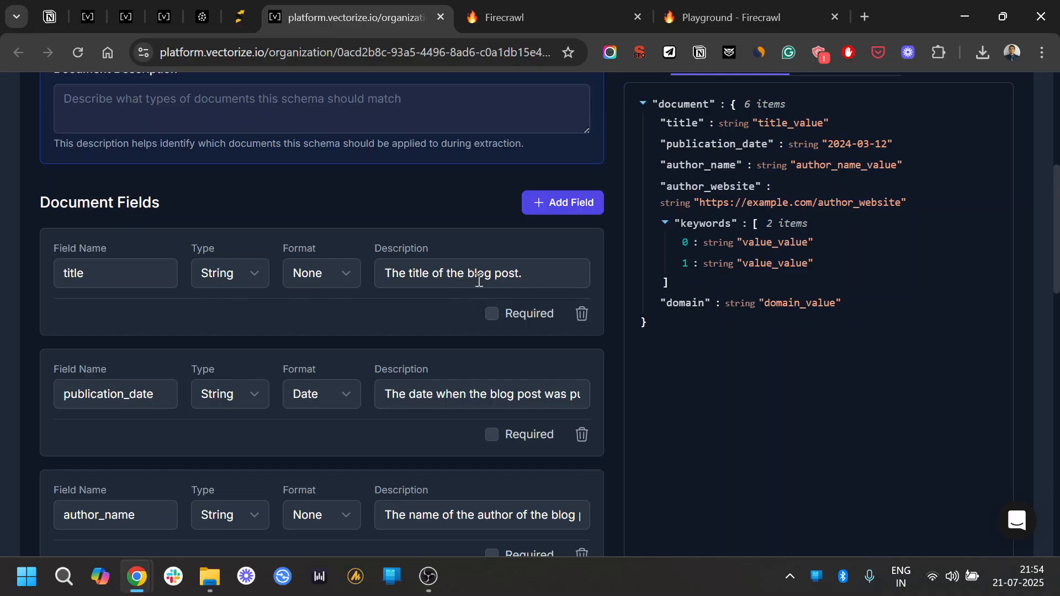
pyautogui.scroll(-6, 163, 414)
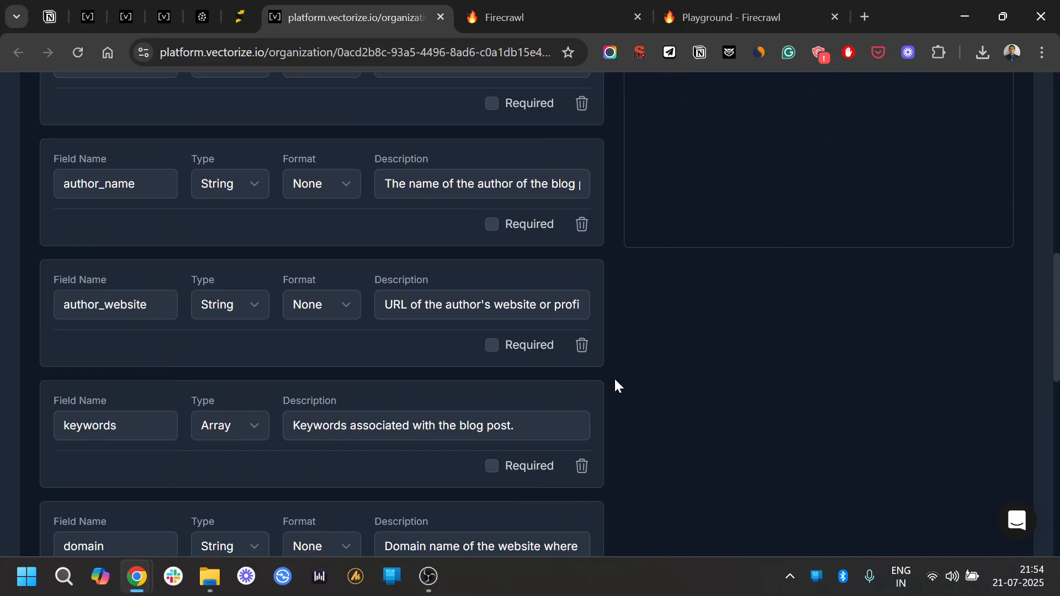
pyautogui.click(577, 353)
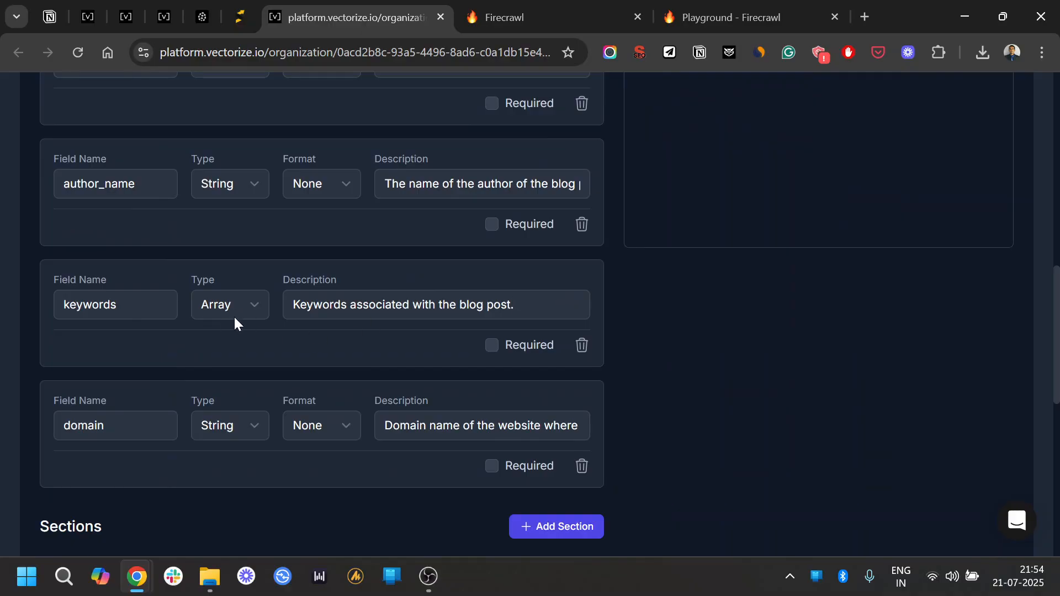
pyautogui.click(582, 348)
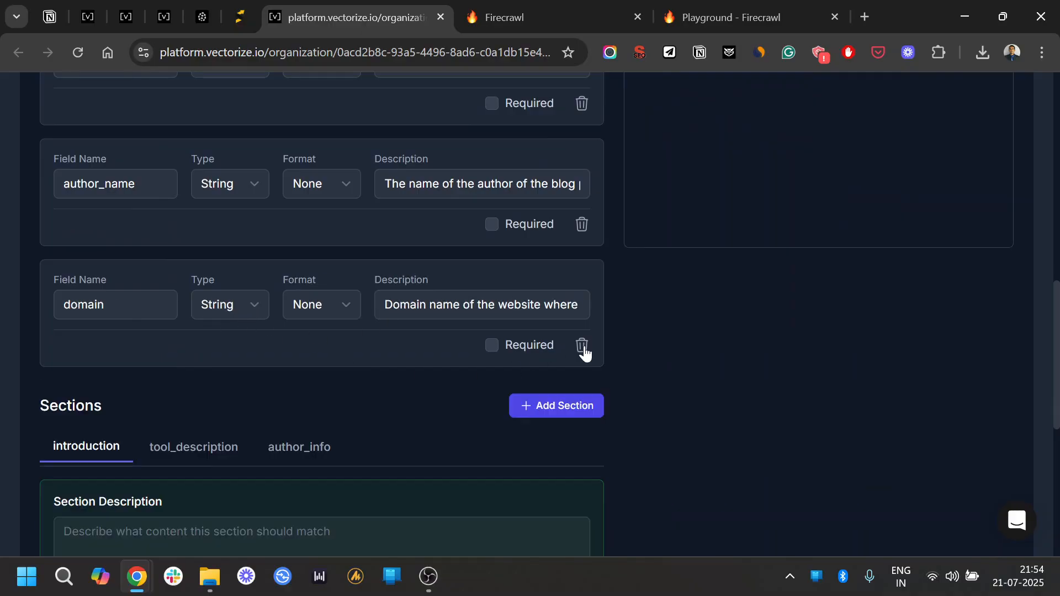
pyautogui.scroll(5, 172, 360)
pyautogui.scroll(-5, 142, 348)
# Delete the introduction section and remove all fields from the tool_description section.
pyautogui.scroll(-4, 209, 358)
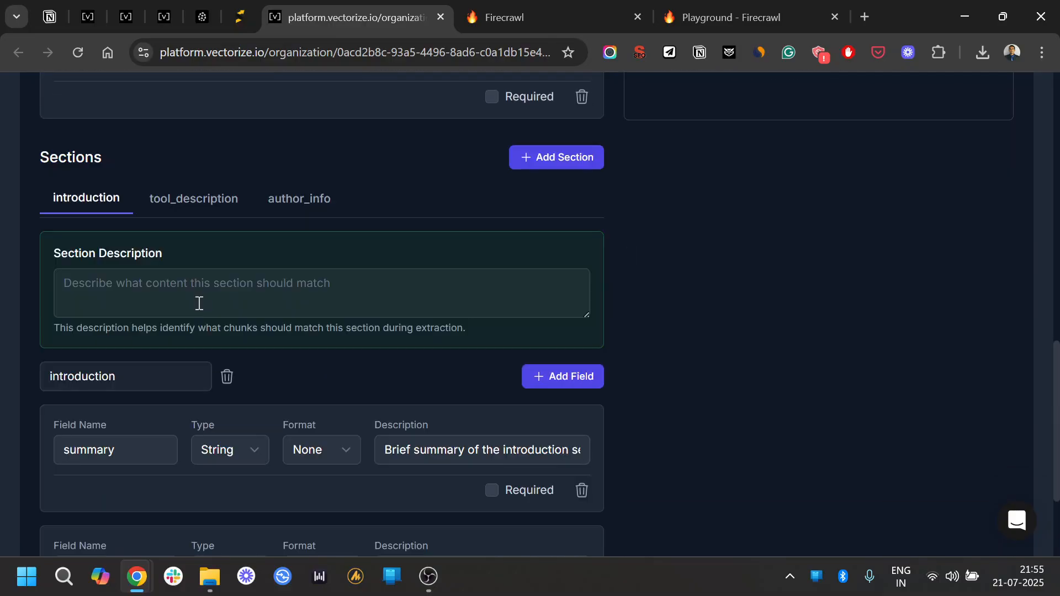
pyautogui.click(582, 498)
pyautogui.click(227, 379)
pyautogui.click(582, 491)
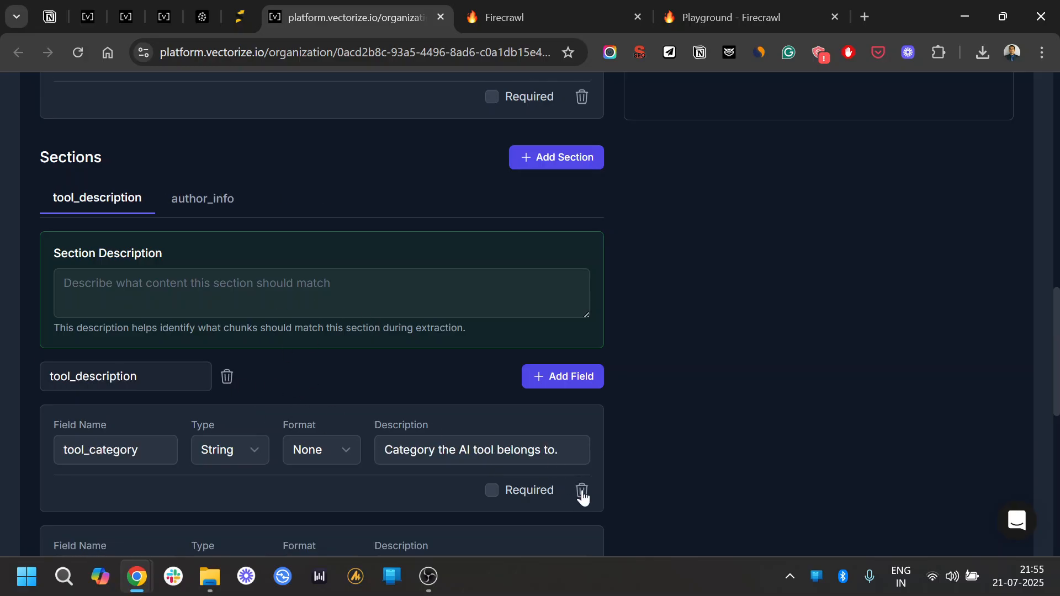
pyautogui.click(580, 494)
pyautogui.click(580, 494)
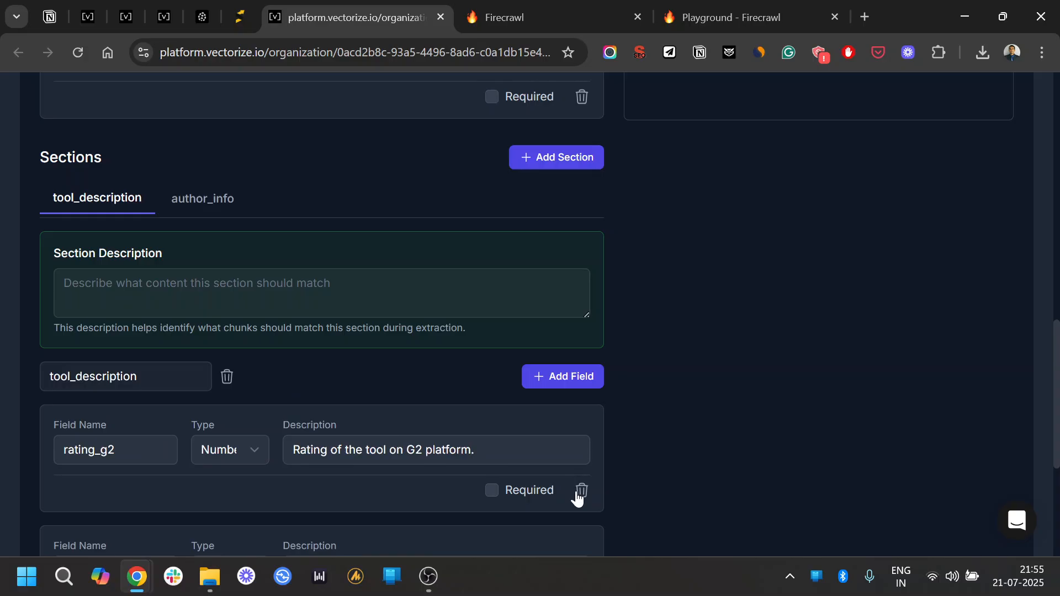
pyautogui.click(581, 494)
pyautogui.click(583, 491)
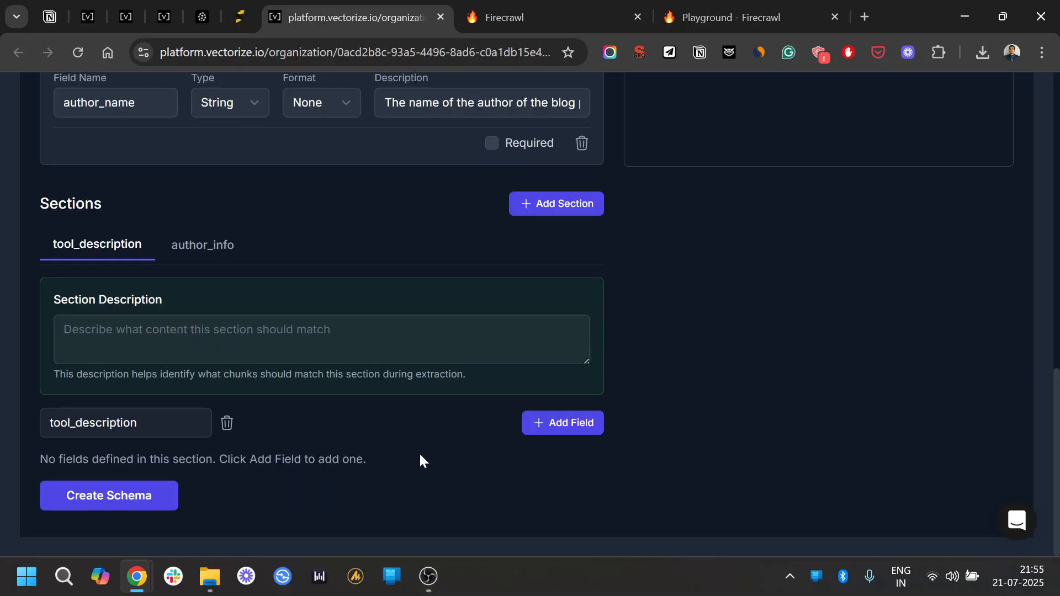
# Review the remaining document fields and create the SSM blog schema.
pyautogui.scroll(6, 397, 451)
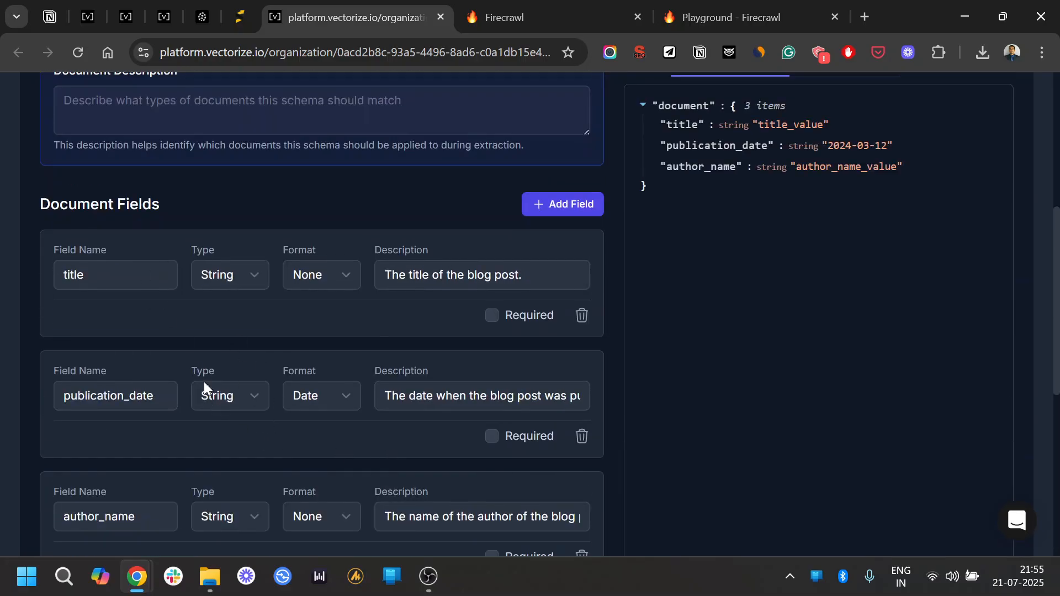
pyautogui.scroll(4, 280, 412)
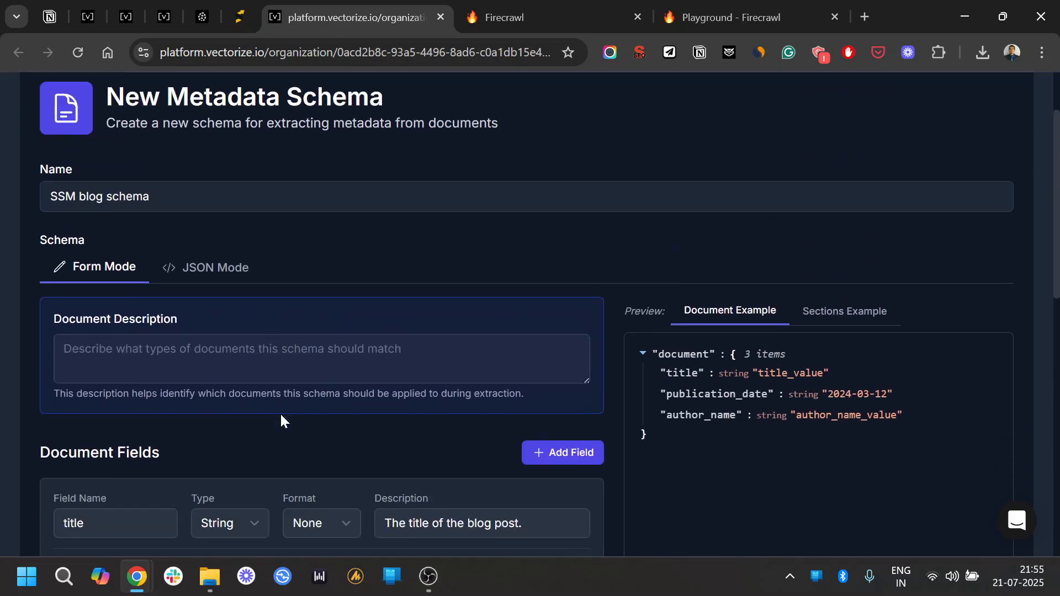
pyautogui.scroll(-10, 279, 411)
pyautogui.click(112, 503)
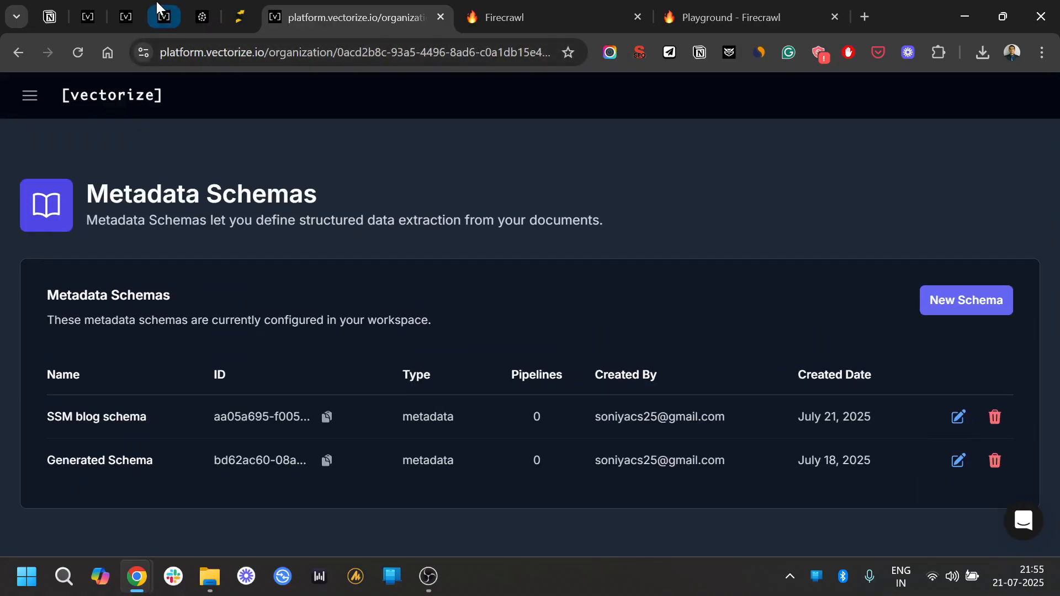
# Return to the pipeline builder, refresh the custom schemas and select SSM blog schema for Iris metadata extraction.
pyautogui.click(162, 13)
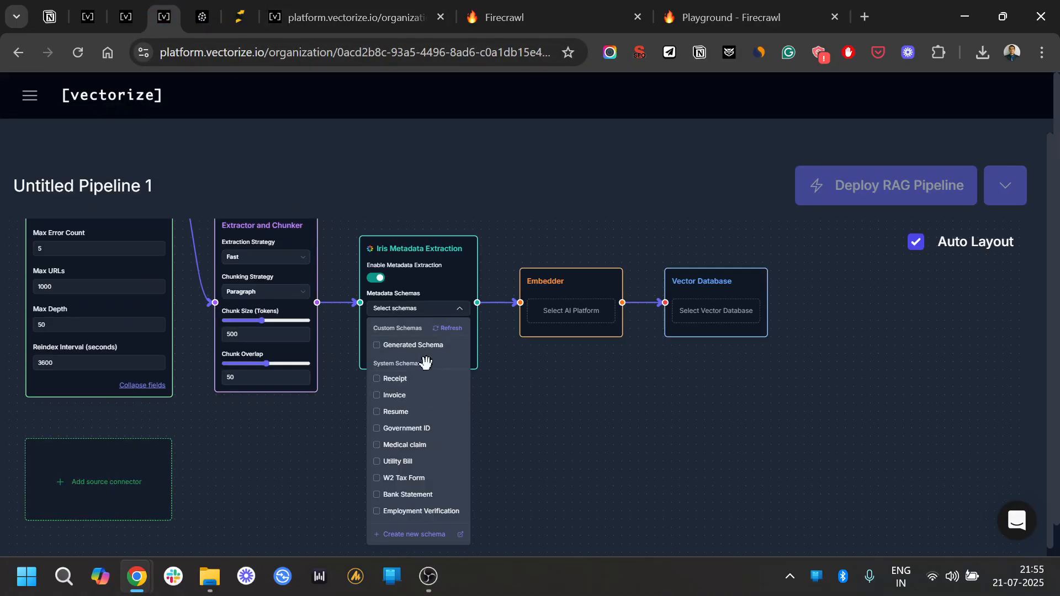
pyautogui.click(447, 328)
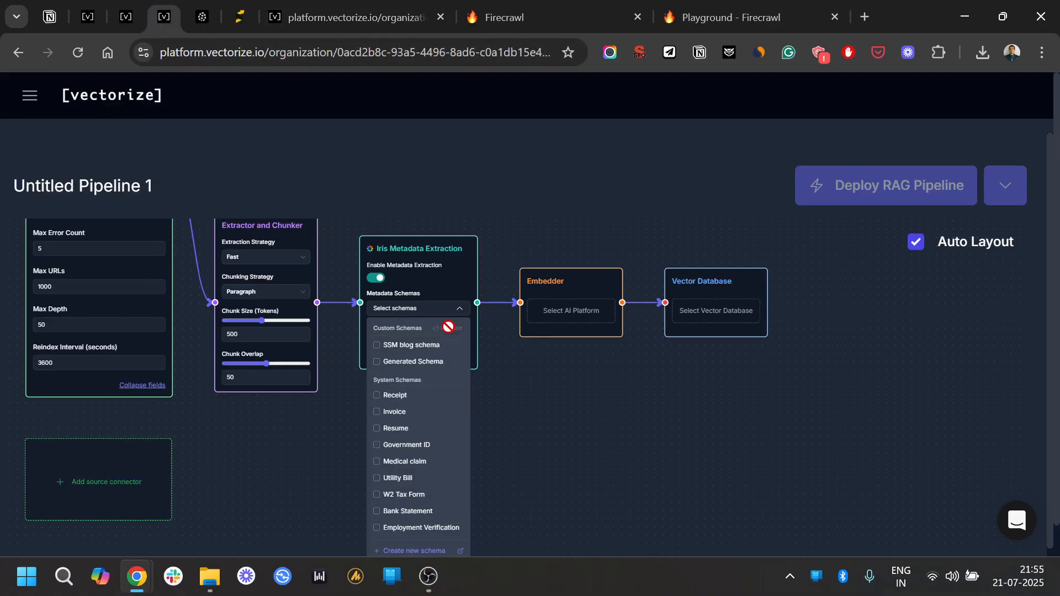
pyautogui.click(378, 347)
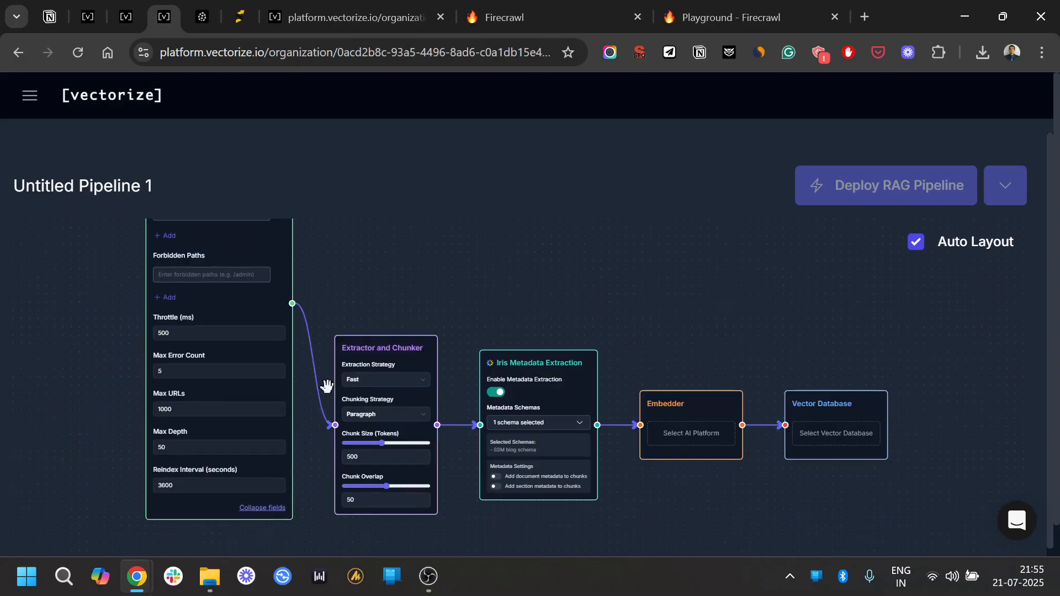
# Check the bring-your-own AI platforms, and choose the built-in Vectorize option for the embedder and the vector database.
pyautogui.scroll(3, 638, 483)
pyautogui.moveTo(637, 482); pyautogui.dragTo(465, 499)
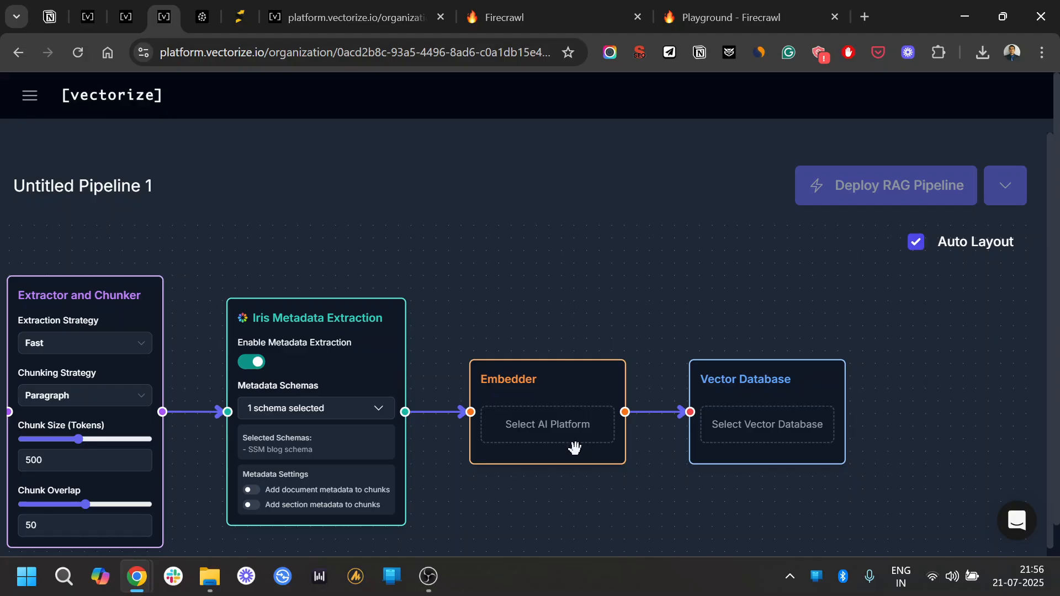
pyautogui.click(574, 442)
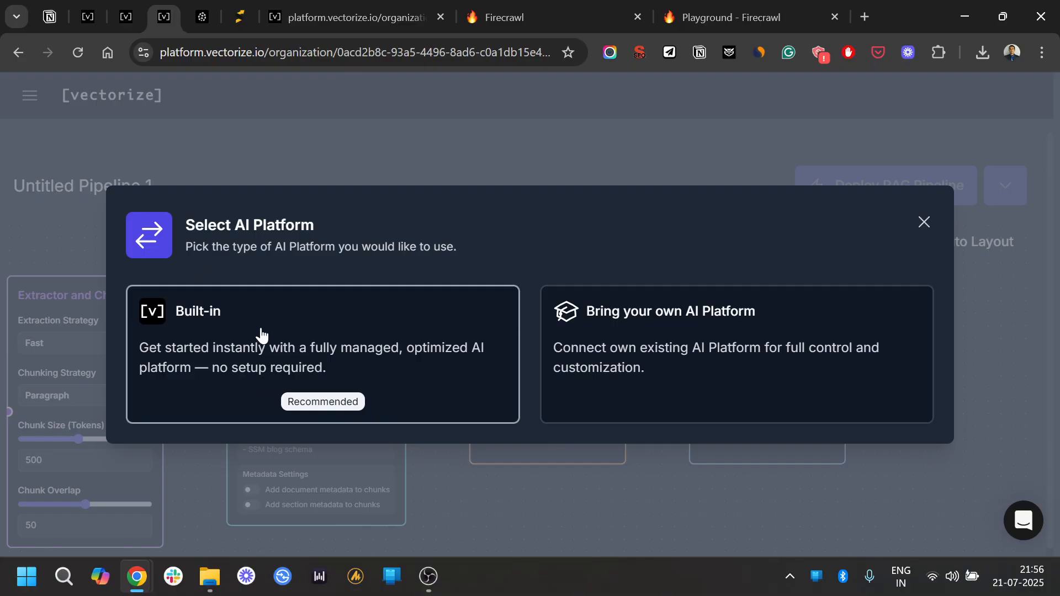
pyautogui.click(664, 345)
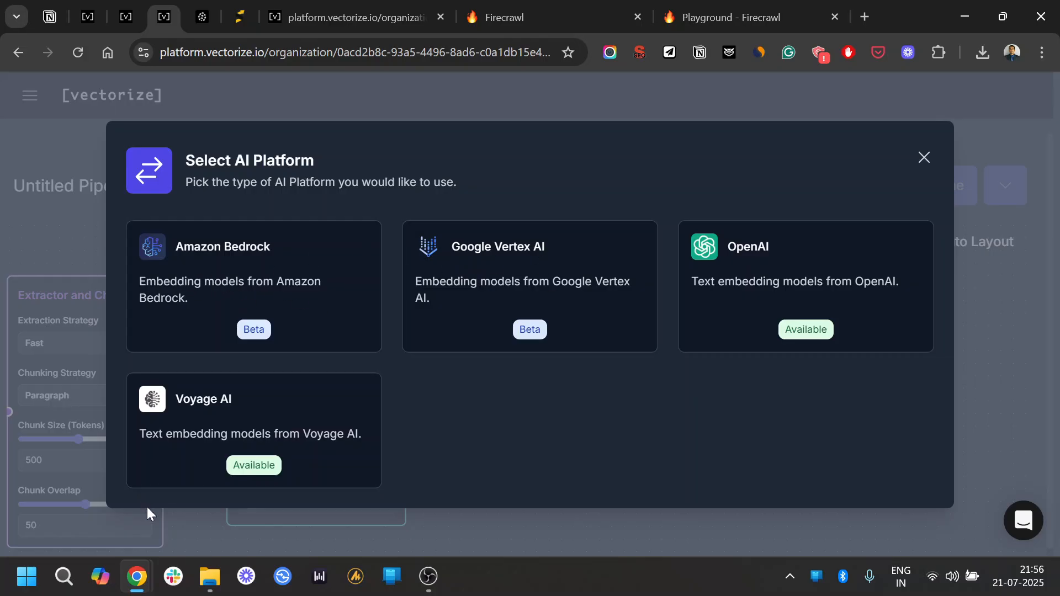
pyautogui.click(924, 158)
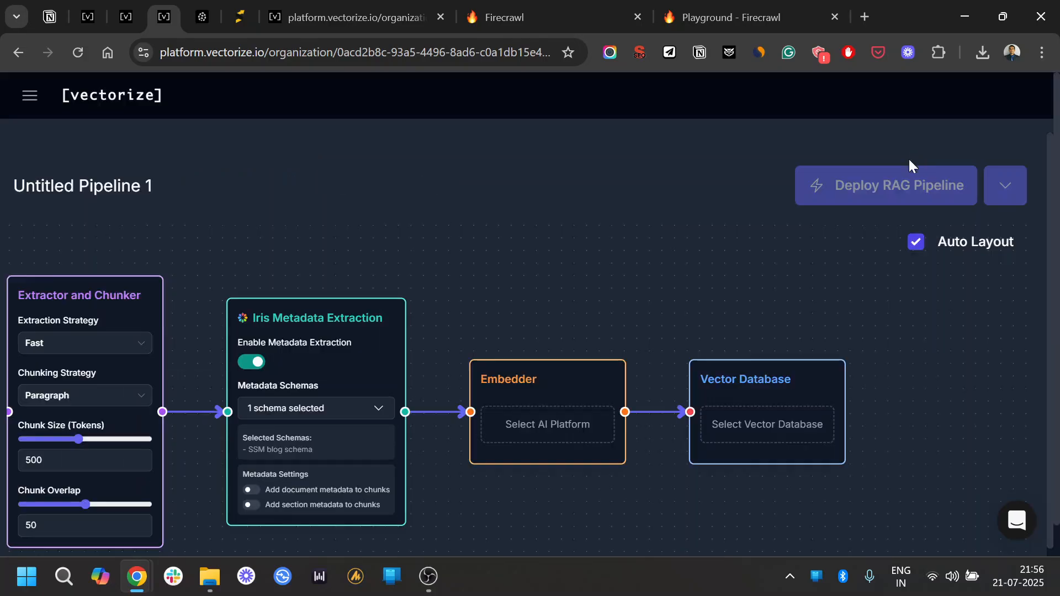
pyautogui.click(237, 338)
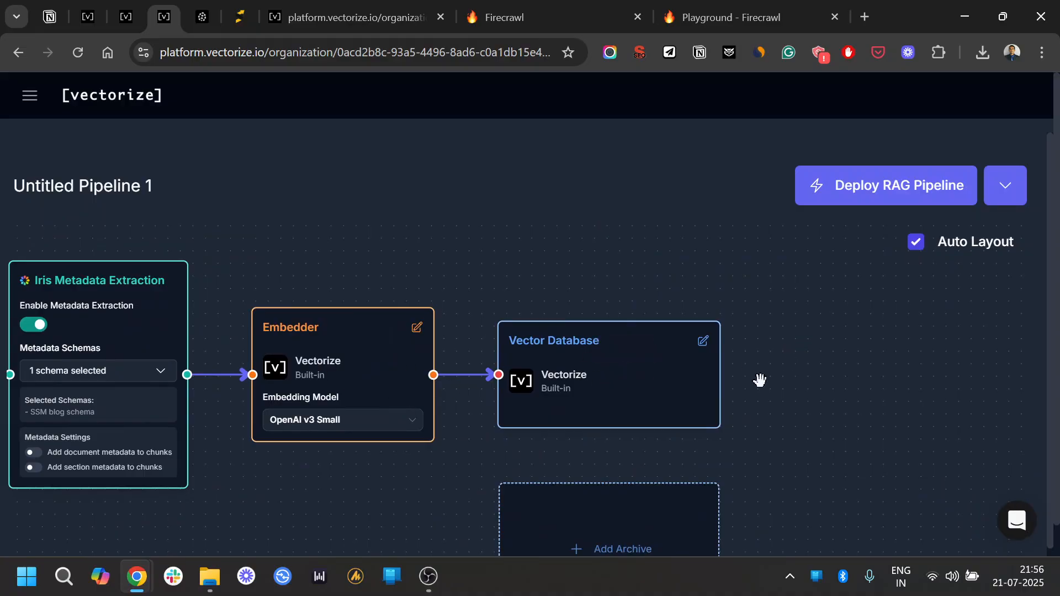
# Examine the bring-your-own vector database options and the existing Pinecone indexes, and dismiss the database selection.
pyautogui.click(703, 343)
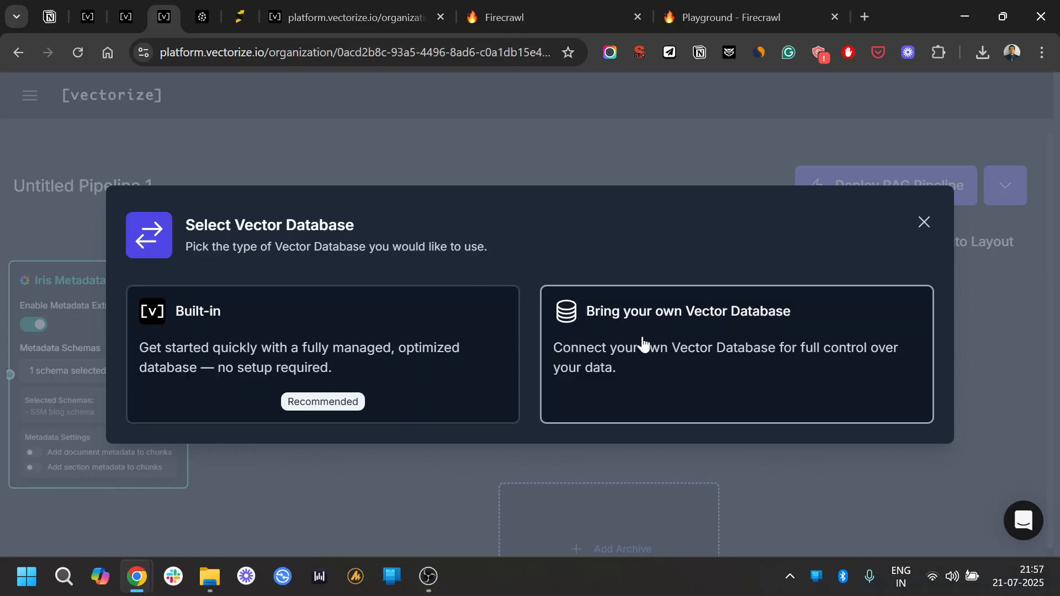
pyautogui.click(644, 348)
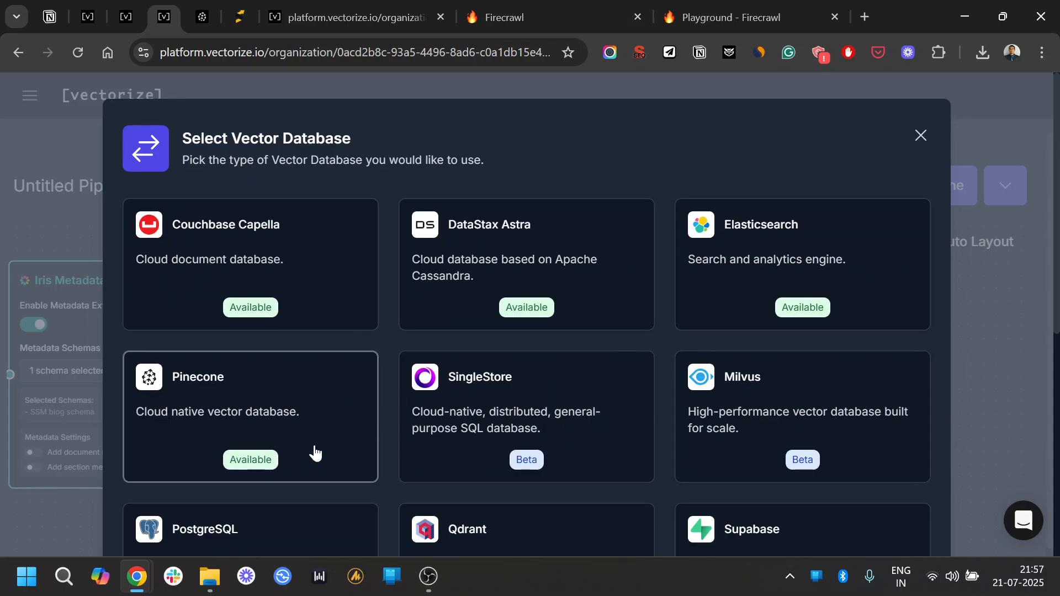
pyautogui.click(210, 17)
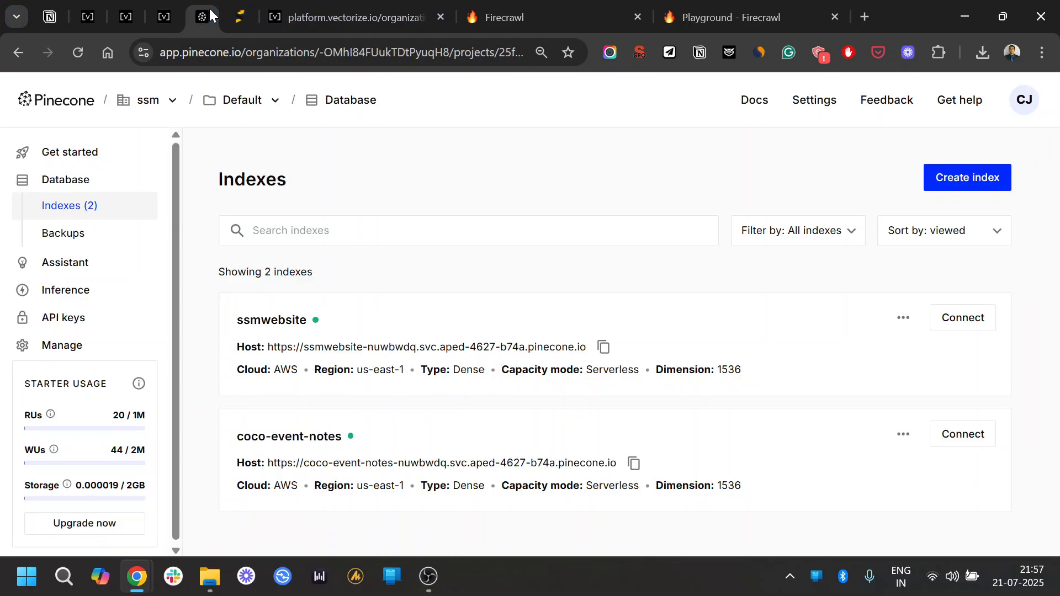
pyautogui.click(78, 216)
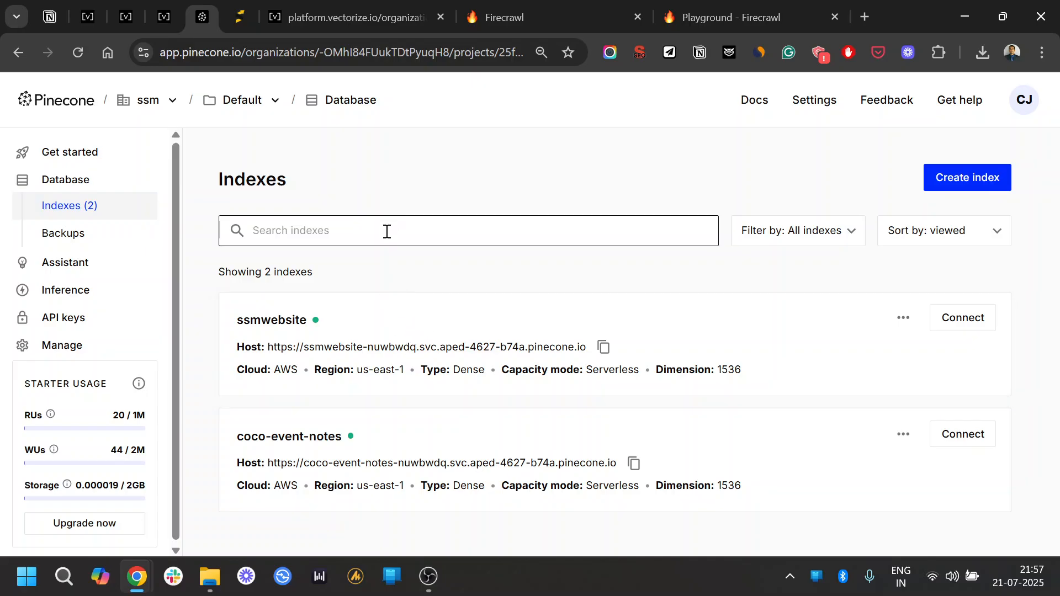
pyautogui.click(165, 16)
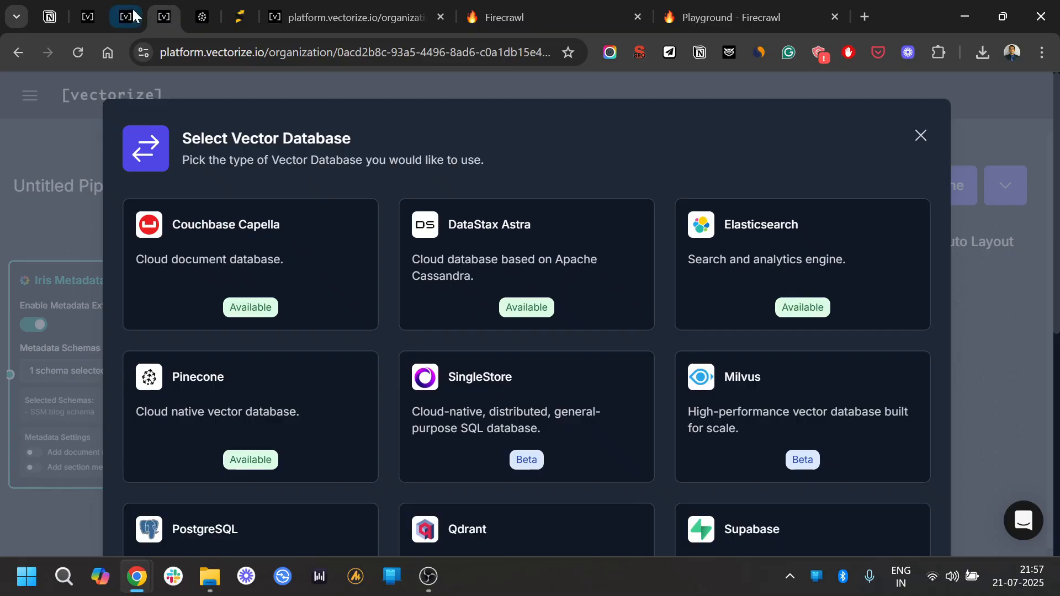
pyautogui.moveTo(136, 18)
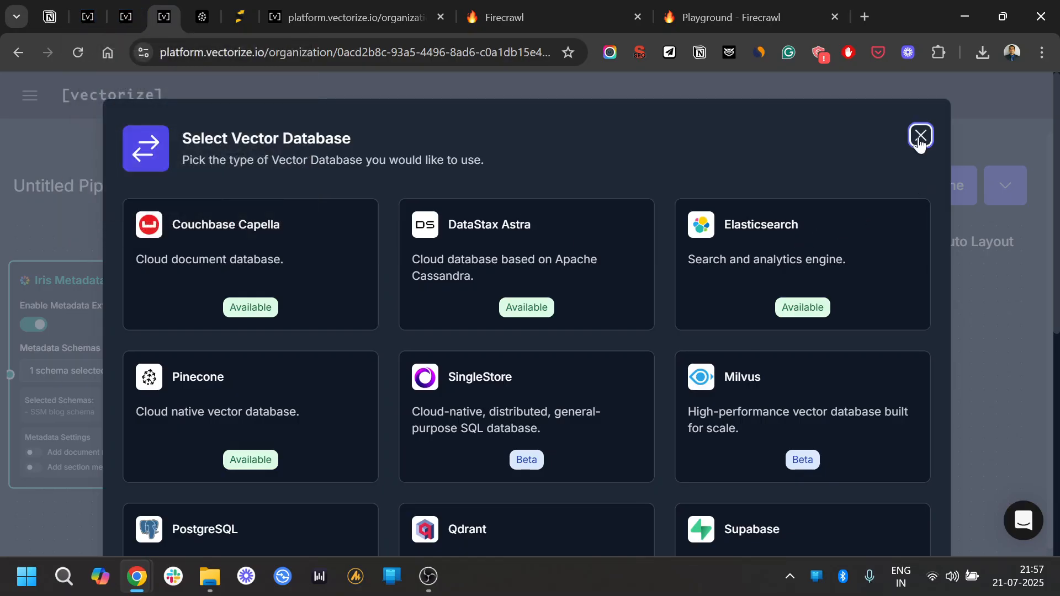
pyautogui.click(920, 137)
# Review the whole pipeline, from the crawler source through chunking, metadata extraction and embedding to the vector database.
pyautogui.moveTo(826, 410); pyautogui.dragTo(1009, 407)
pyautogui.scroll(-3, 557, 236)
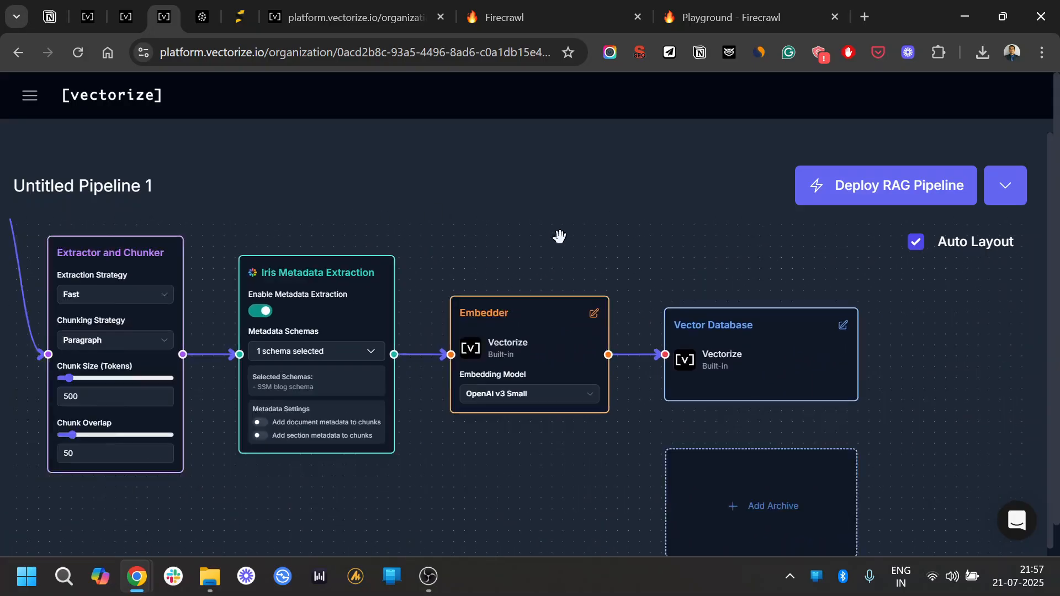
pyautogui.moveTo(345, 475); pyautogui.dragTo(545, 552)
pyautogui.moveTo(386, 239); pyautogui.dragTo(453, 266)
pyautogui.moveTo(496, 318); pyautogui.dragTo(386, 265)
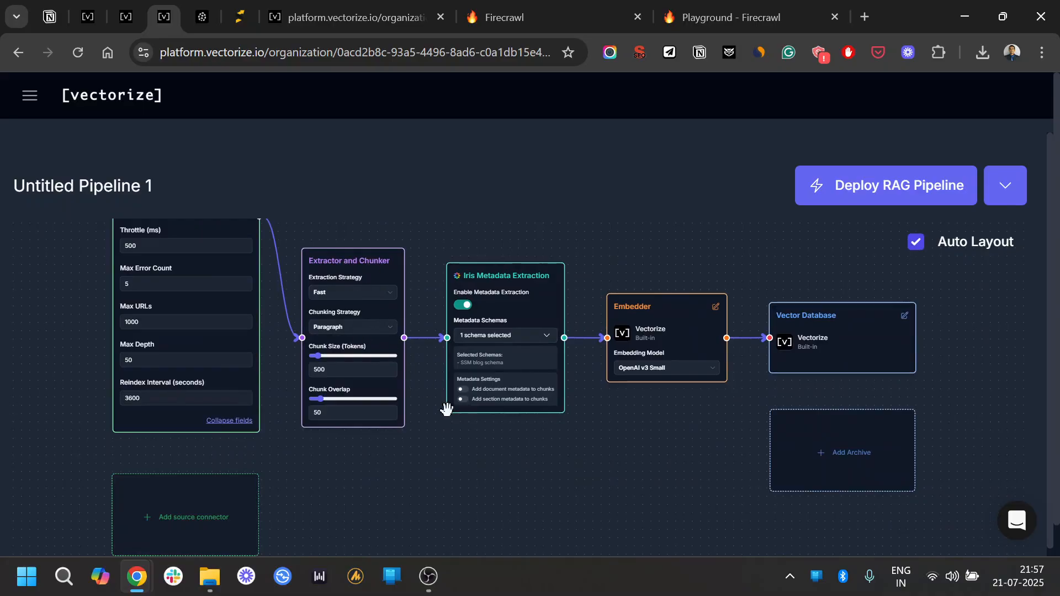
pyautogui.moveTo(555, 476); pyautogui.dragTo(415, 491)
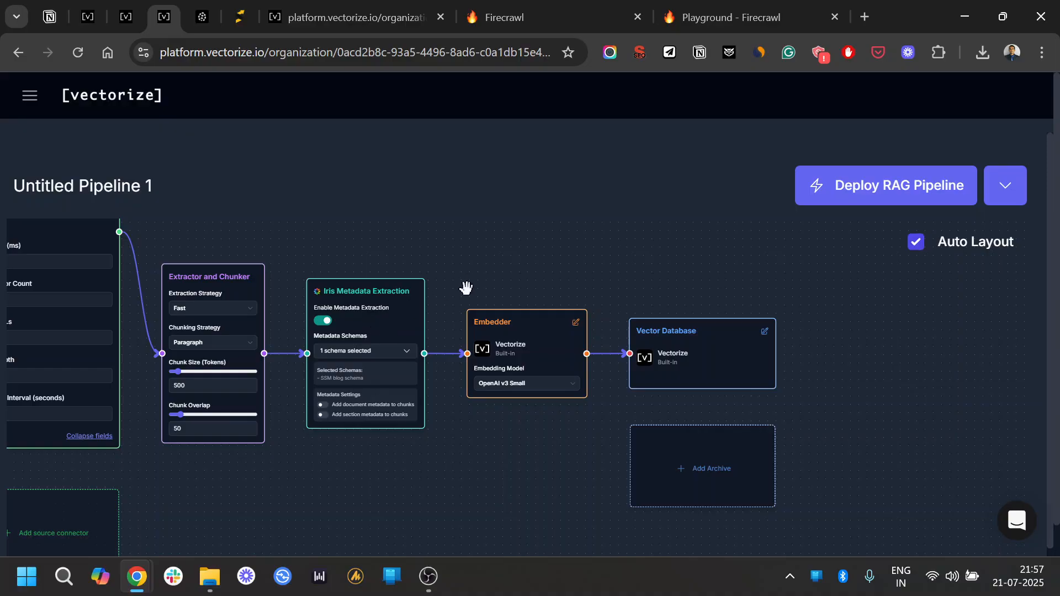
pyautogui.moveTo(473, 282); pyautogui.dragTo(370, 253)
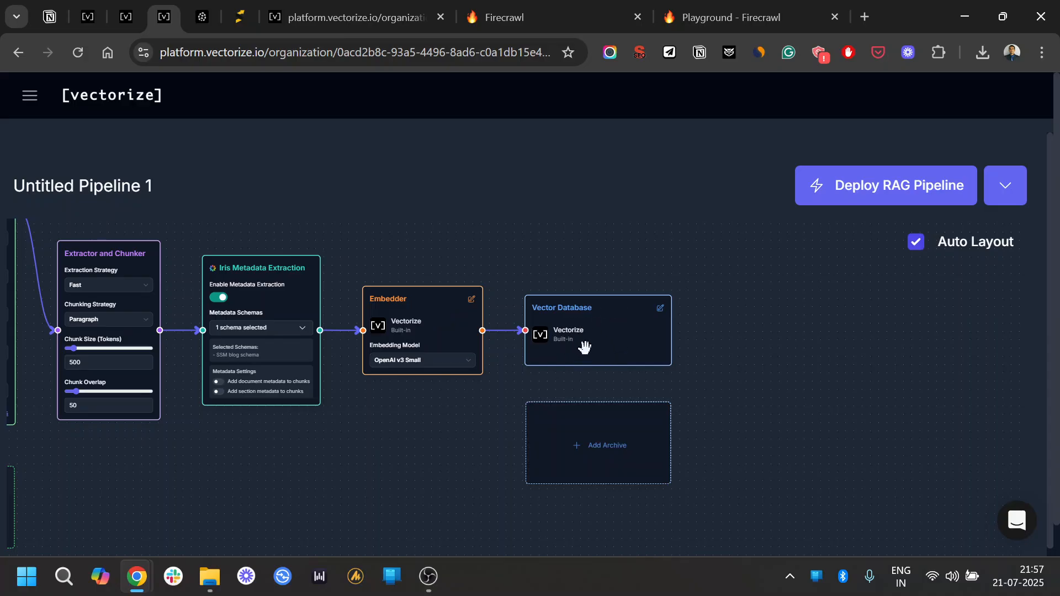
pyautogui.moveTo(407, 227); pyautogui.dragTo(545, 286)
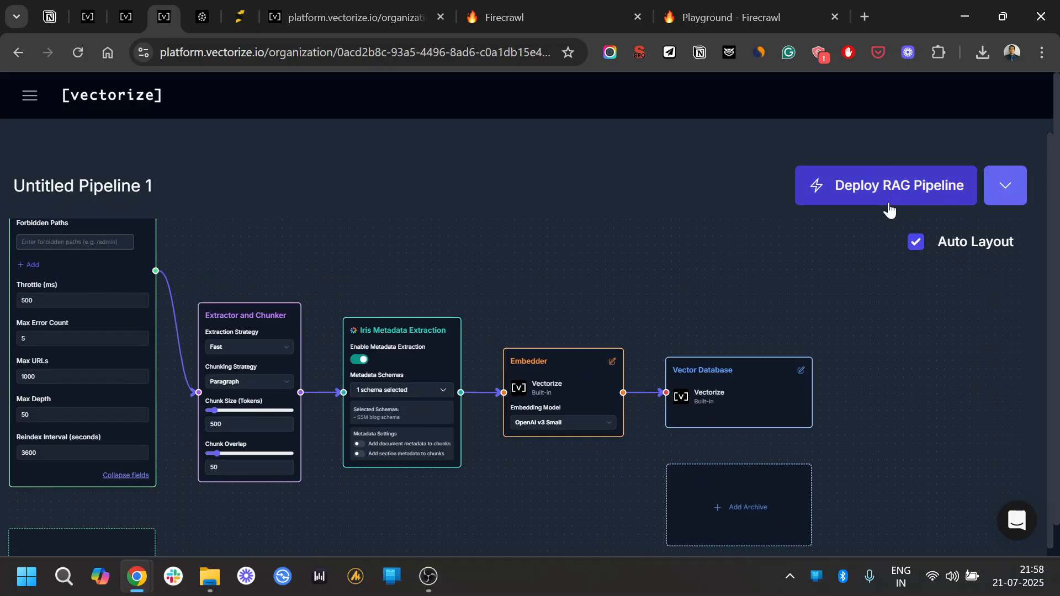
# Deploy the RAG pipeline and check its initial load progress.
pyautogui.click(877, 193)
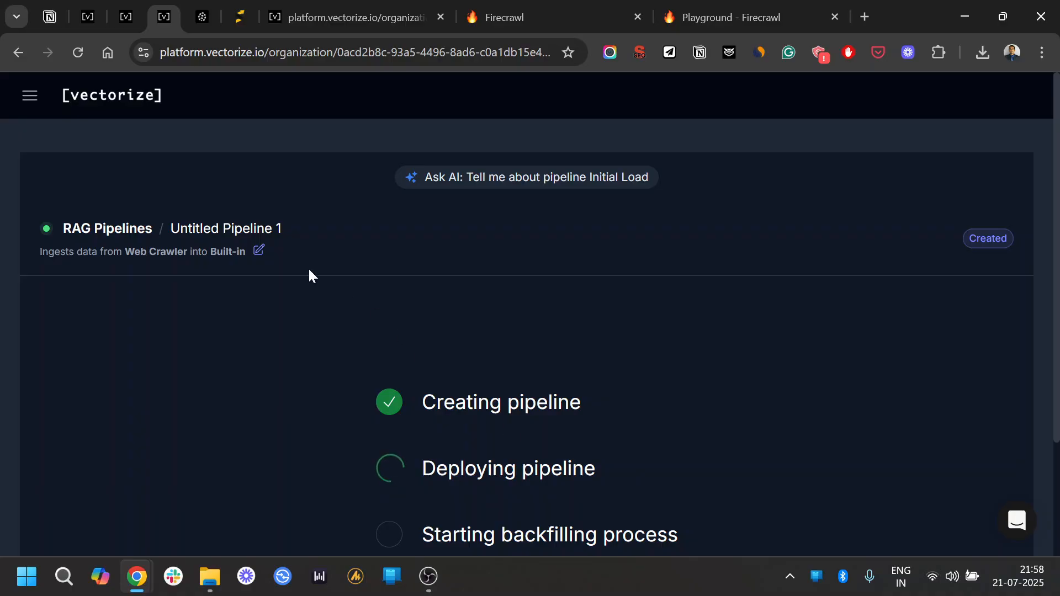
pyautogui.scroll(-3, 559, 403)
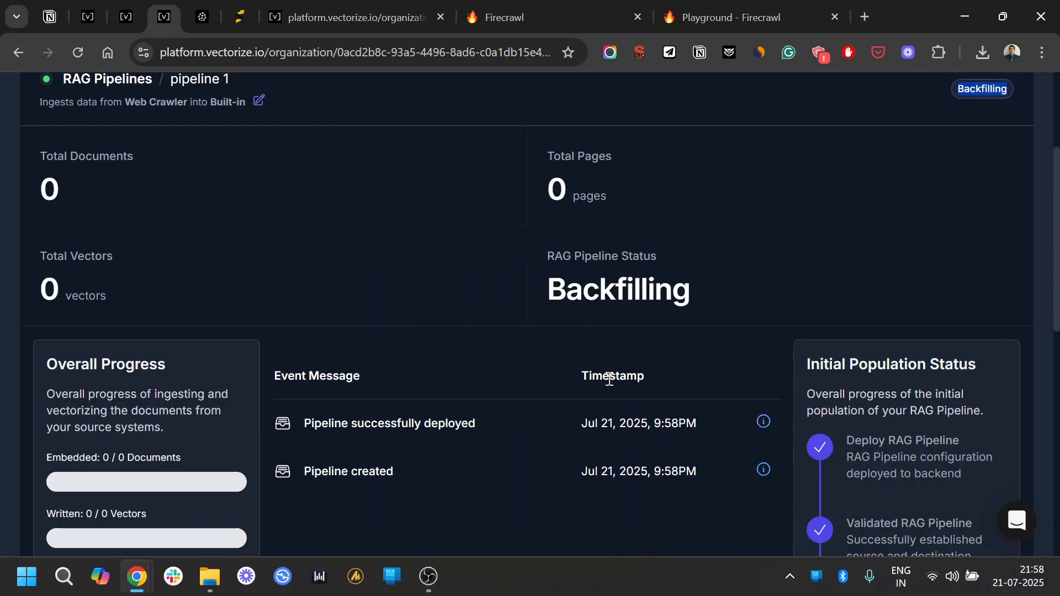
pyautogui.scroll(3, 452, 342)
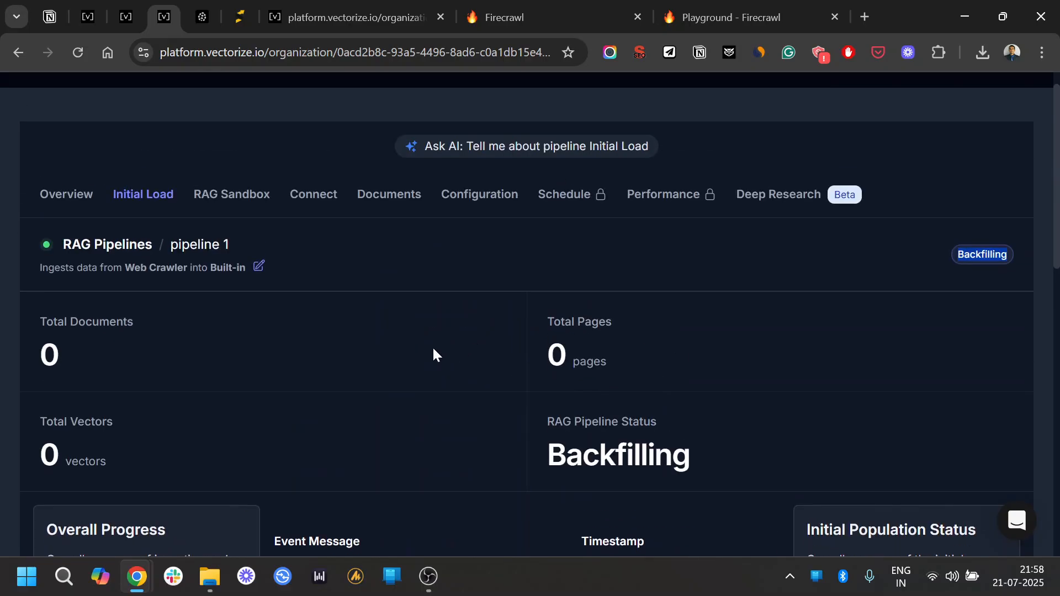
# Monitor the pipeline's initial load, checking the overall progress, event messages and document, page and vector totals.
pyautogui.scroll(-8, 438, 340)
pyautogui.scroll(2, 214, 380)
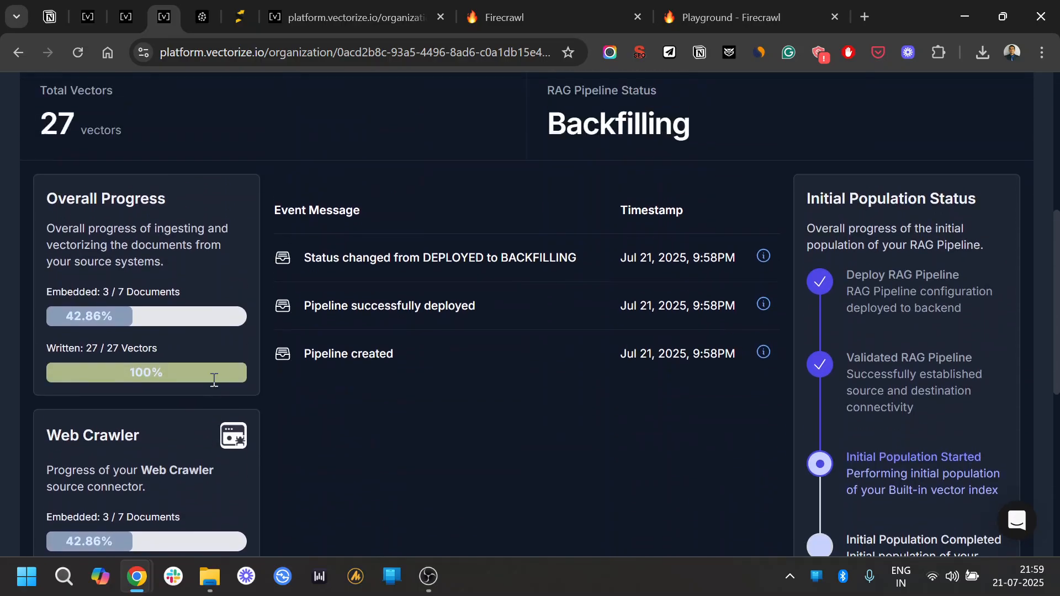
pyautogui.scroll(3, 350, 381)
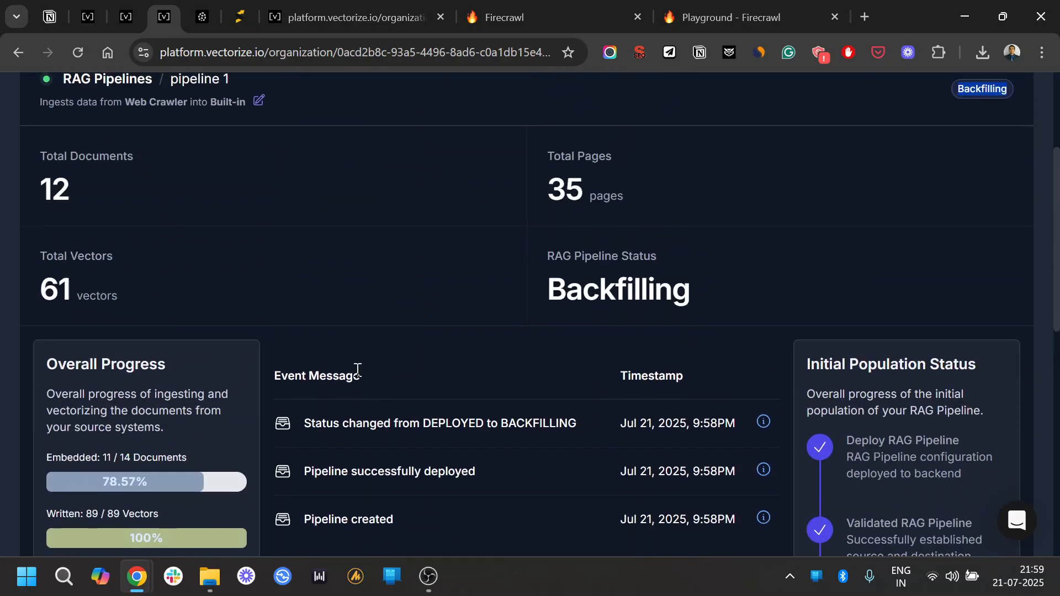
pyautogui.scroll(2, 450, 373)
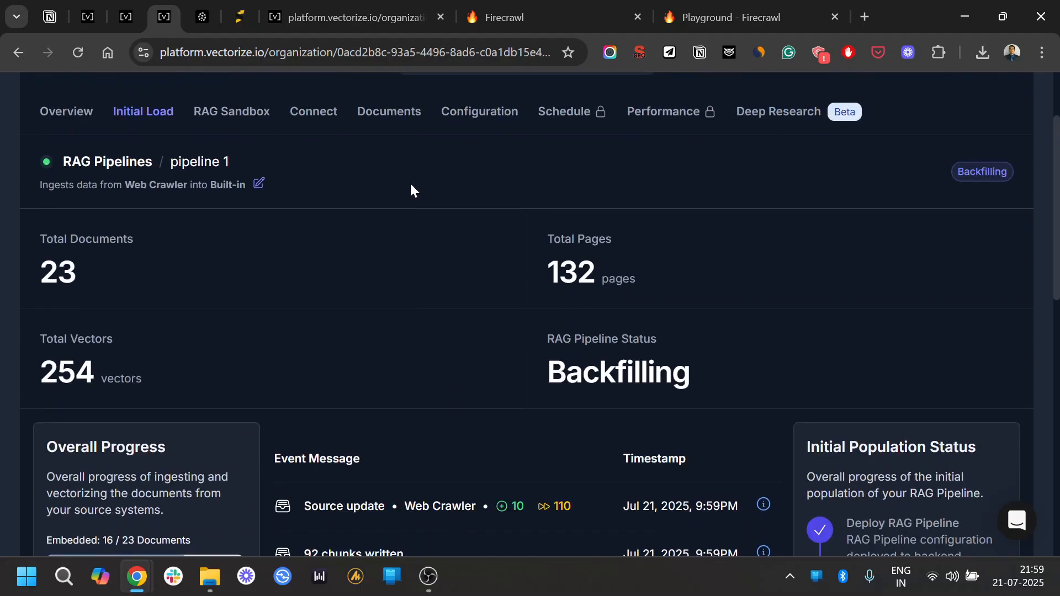
# Open the pipeline's RAG Sandbox and review its system behavior, the full prompt template and the chat area.
pyautogui.click(232, 111)
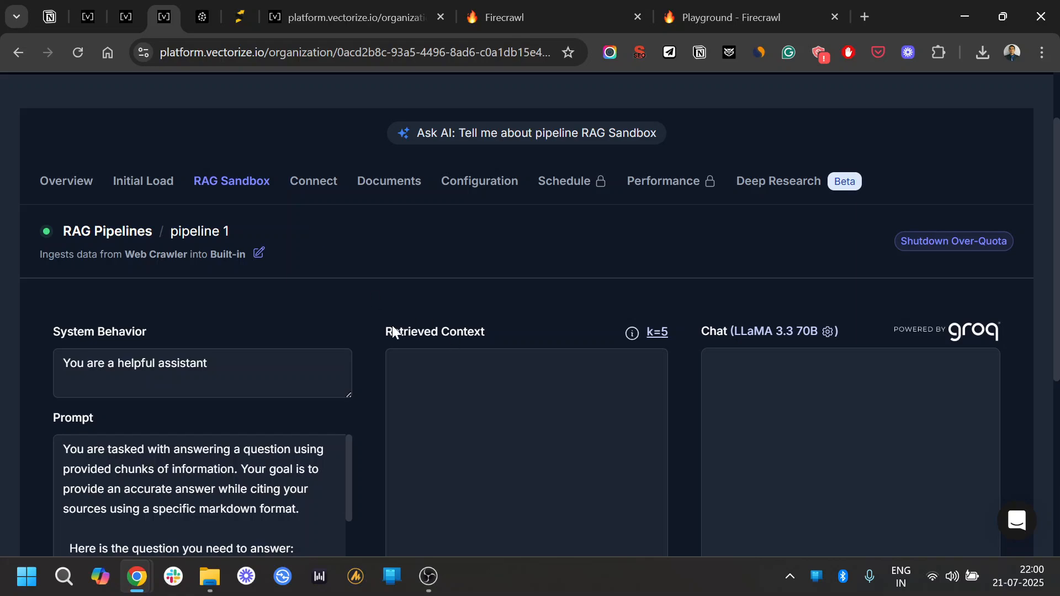
pyautogui.scroll(-4, 753, 389)
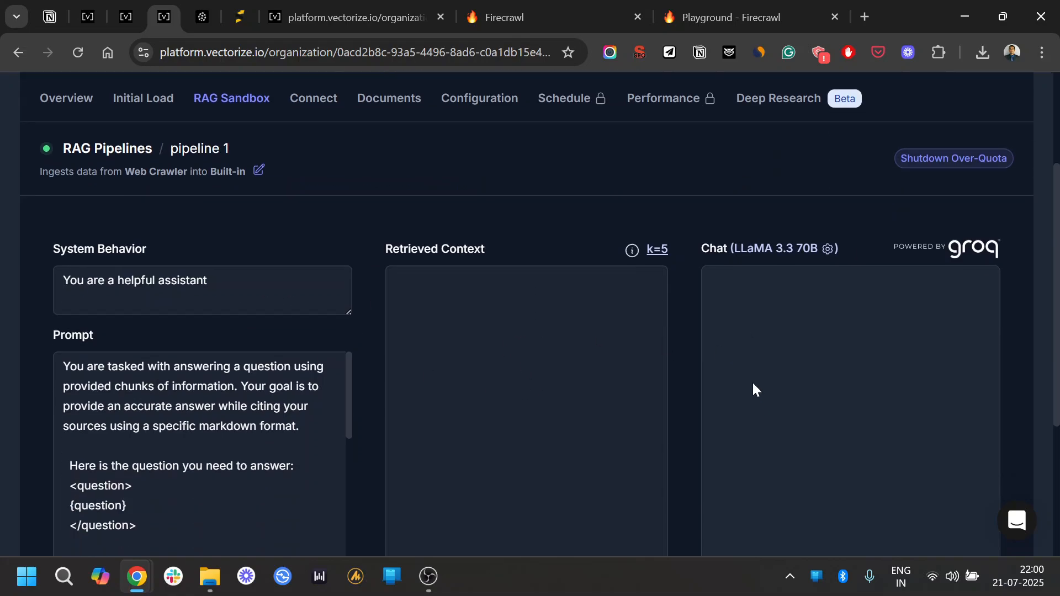
pyautogui.scroll(1, 729, 400)
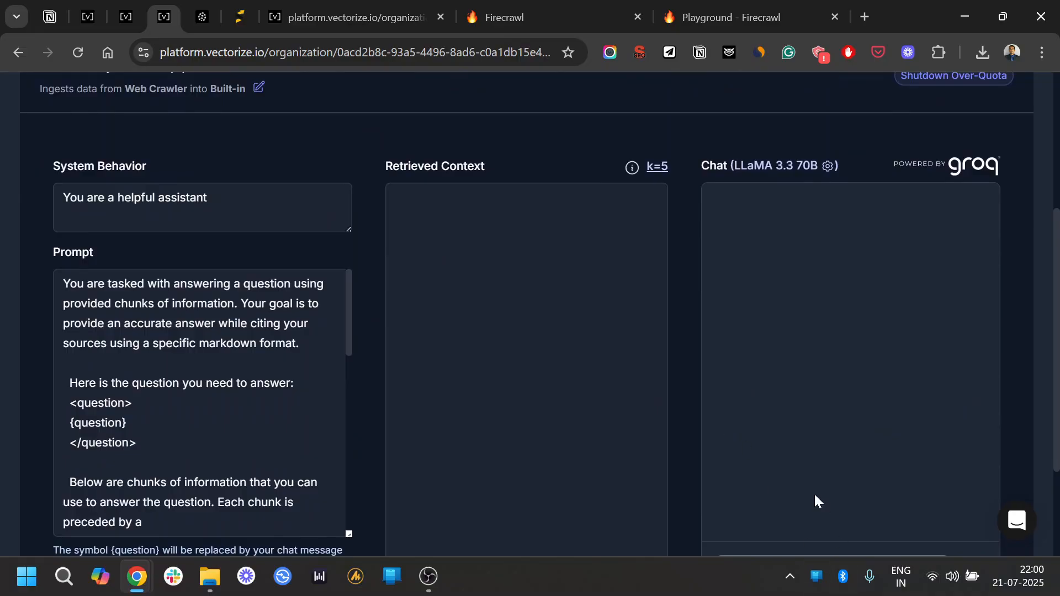
pyautogui.scroll(-3, 812, 486)
pyautogui.scroll(3, 789, 472)
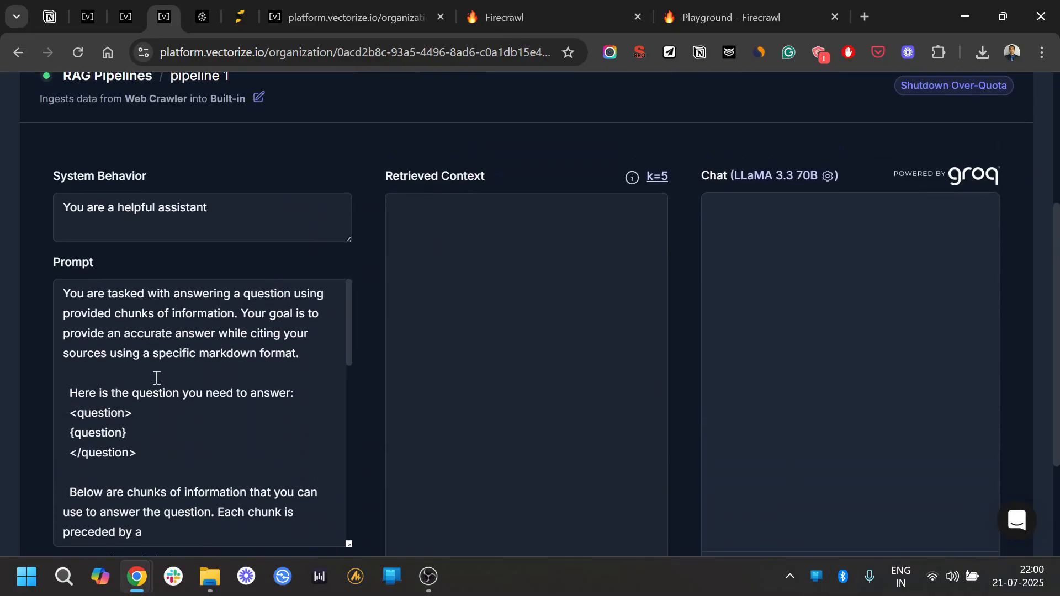
pyautogui.scroll(-7, 165, 368)
pyautogui.scroll(-2, 195, 379)
pyautogui.scroll(-3, 618, 390)
# Ask the sandbox chat "what is smartscale marketing".
pyautogui.click(763, 417)
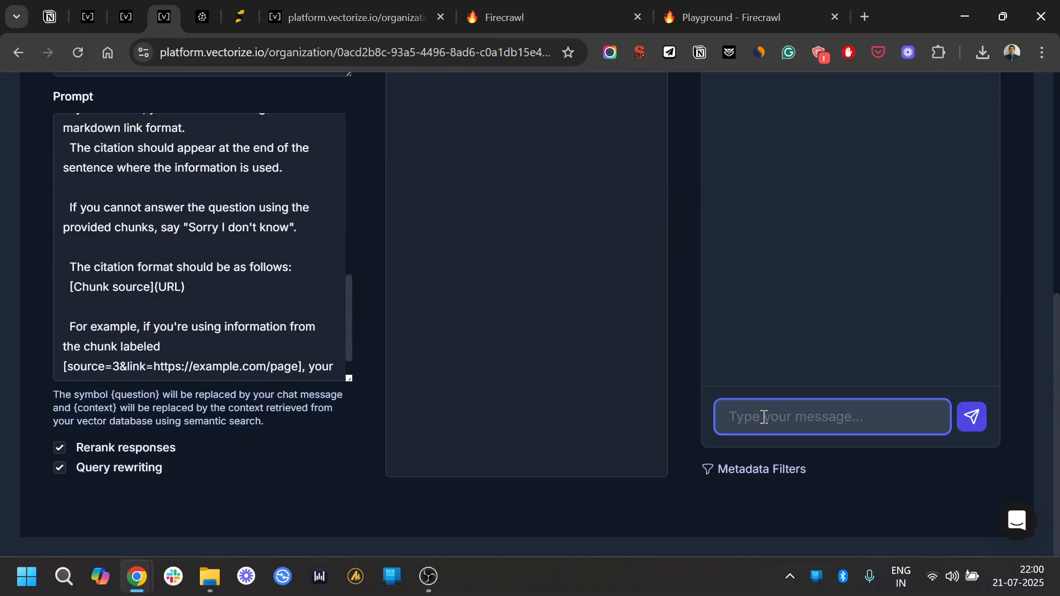
pyautogui.write('what is smartsc')
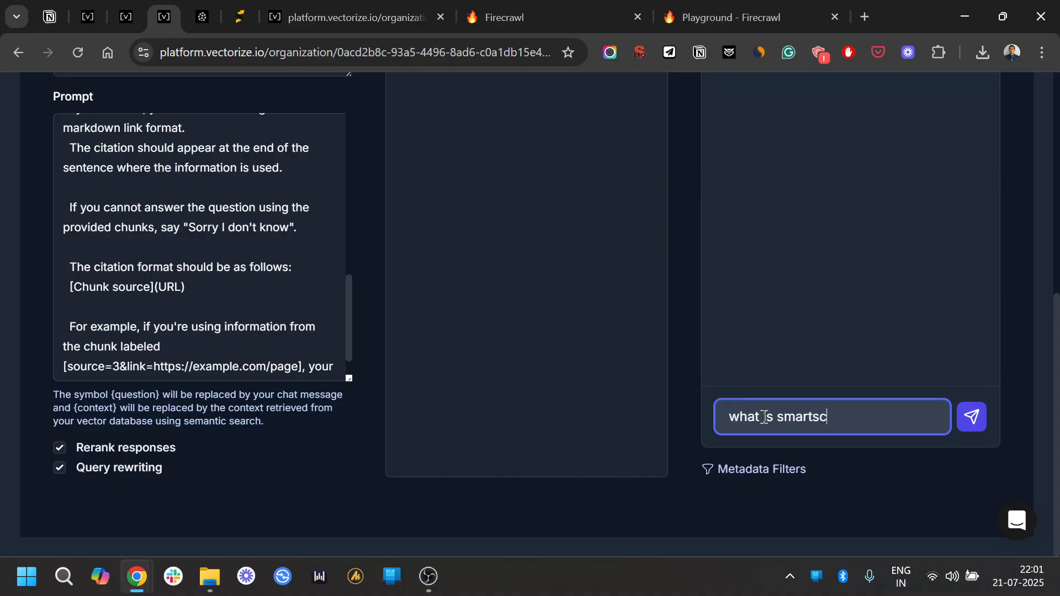
pyautogui.write('ale marketing')
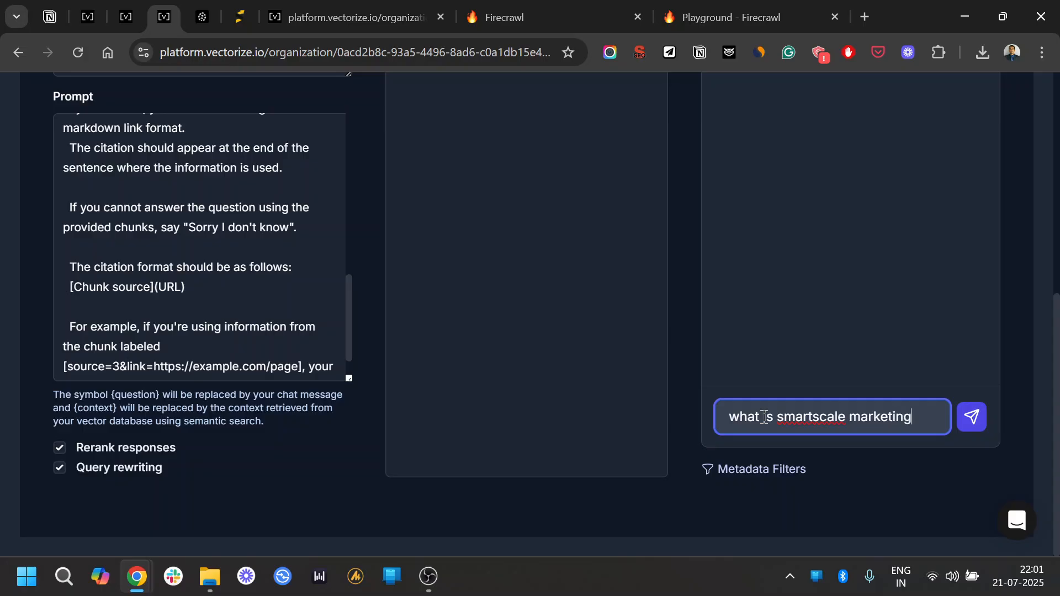
pyautogui.press('Return')
pyautogui.scroll(3, 622, 343)
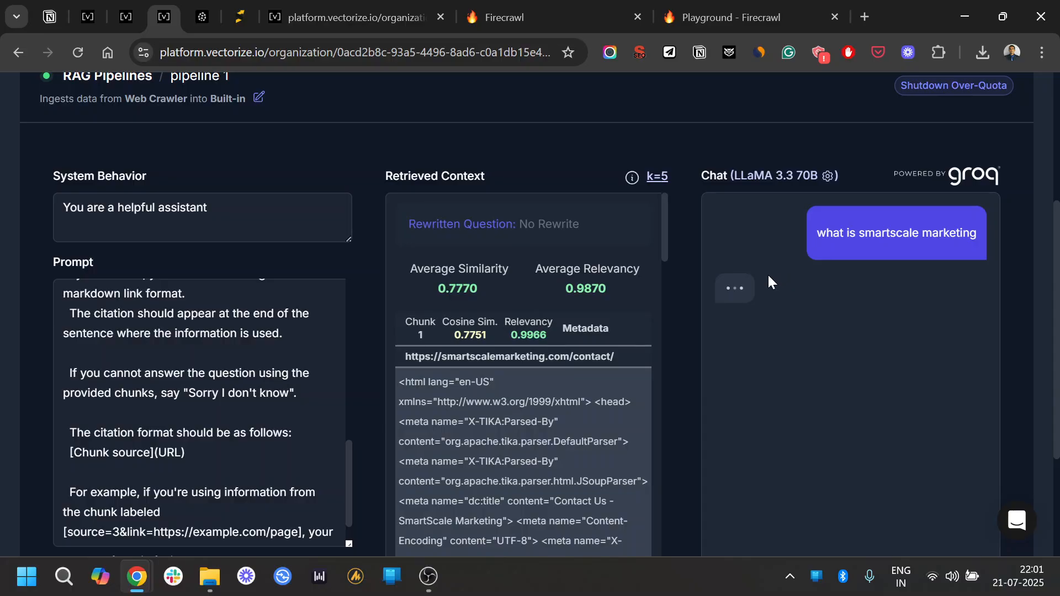
# Examine the retrieved context chunks and compare them with the chat's answer to the question.
pyautogui.scroll(-5, 597, 293)
pyautogui.scroll(-5, 579, 311)
pyautogui.scroll(-3, 430, 248)
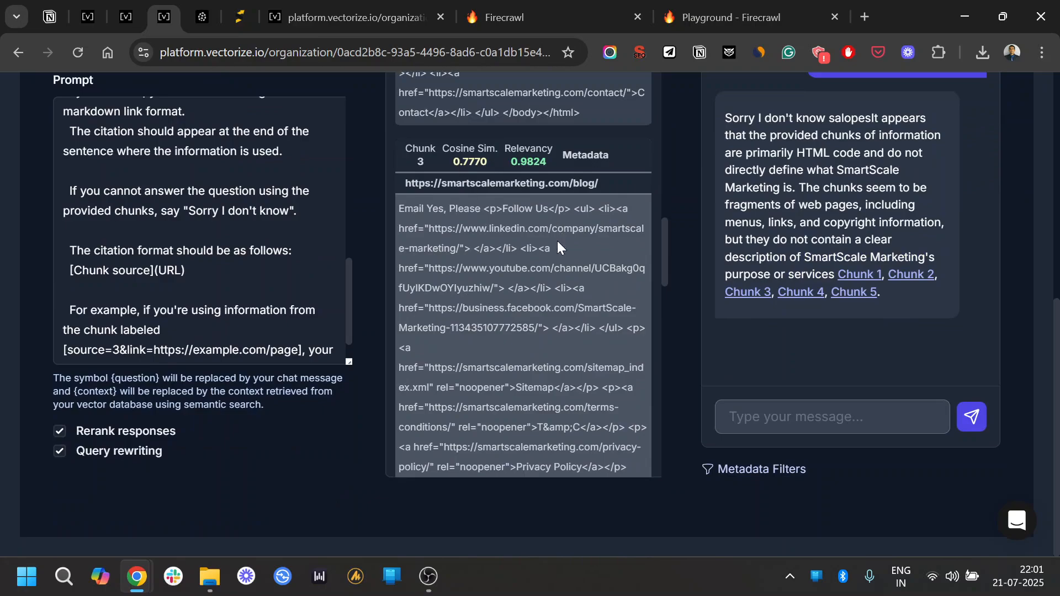
pyautogui.scroll(-6, 555, 238)
pyautogui.scroll(4, 554, 240)
pyautogui.scroll(15, 554, 243)
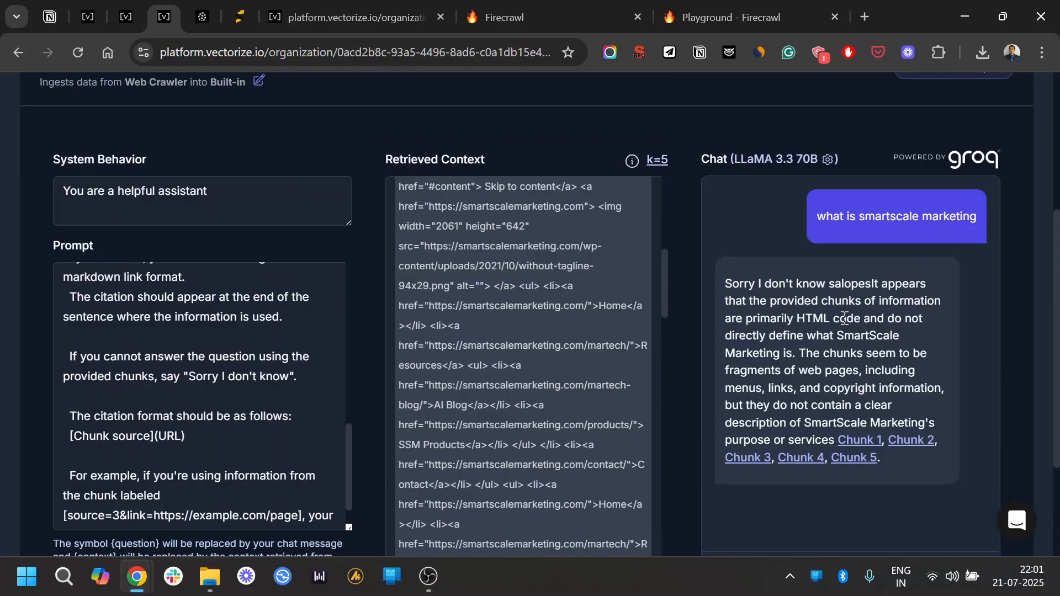
pyautogui.scroll(-2, 851, 325)
pyautogui.scroll(5, 564, 341)
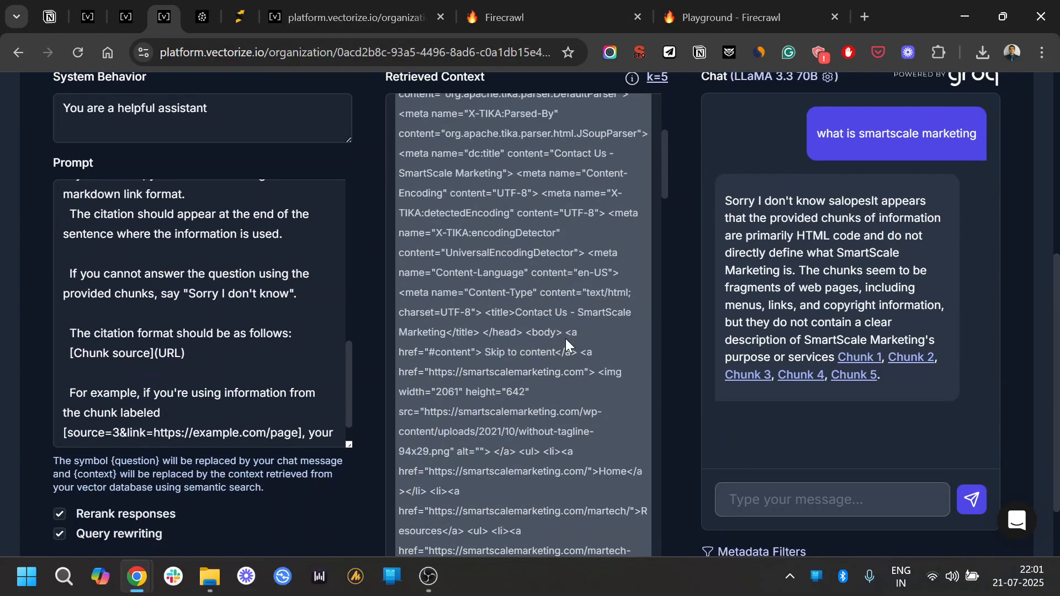
# Open the pipeline's Connect page and review the retrieval endpoint, organization ID, pipeline ID and token option.
pyautogui.scroll(2, 865, 311)
pyautogui.scroll(-2, 865, 311)
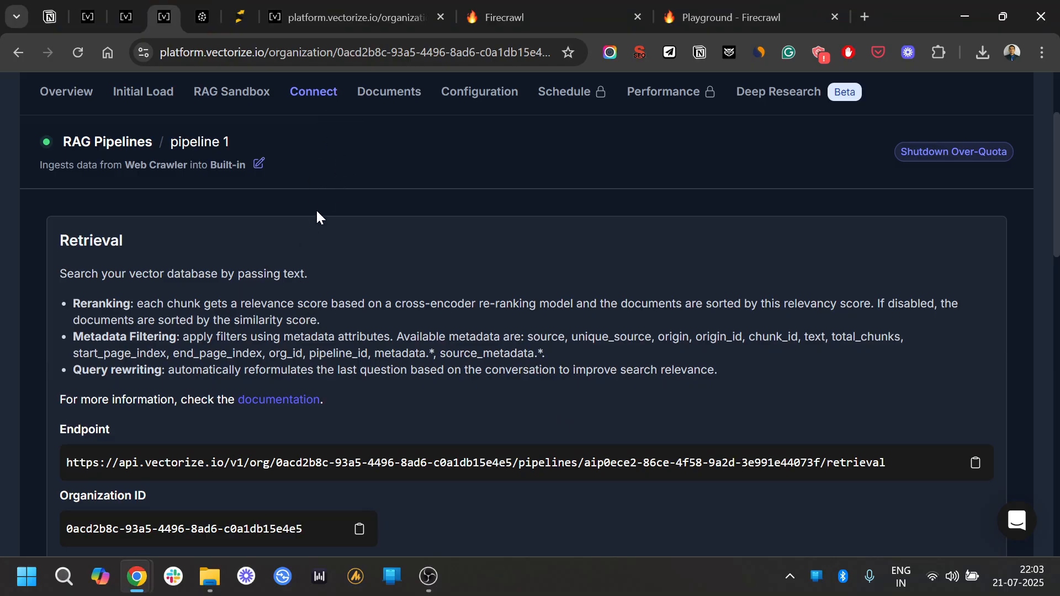
pyautogui.scroll(-3, 317, 215)
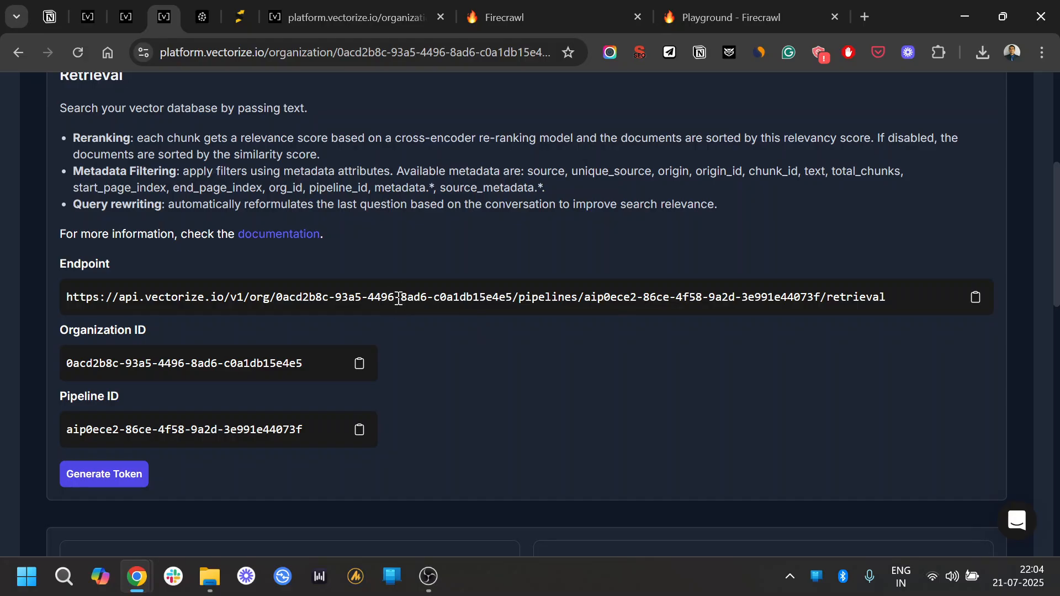
# Revisit the Vectorize homepage, the Firecrawl homepage and the scrape result in the Firecrawl playground.
pyautogui.hotkey('ctrl', '2')
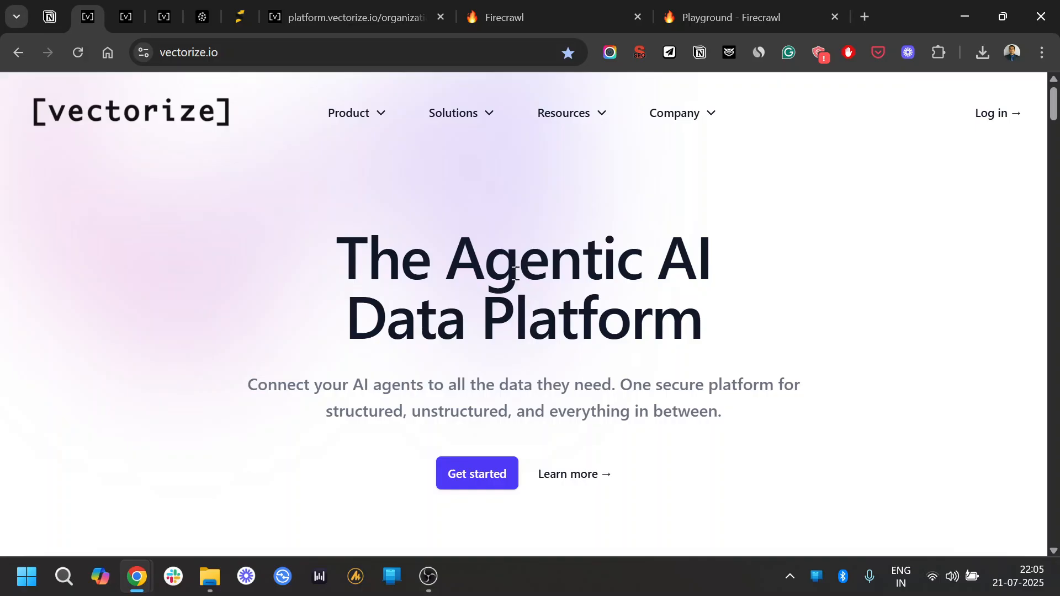
pyautogui.click(538, 10)
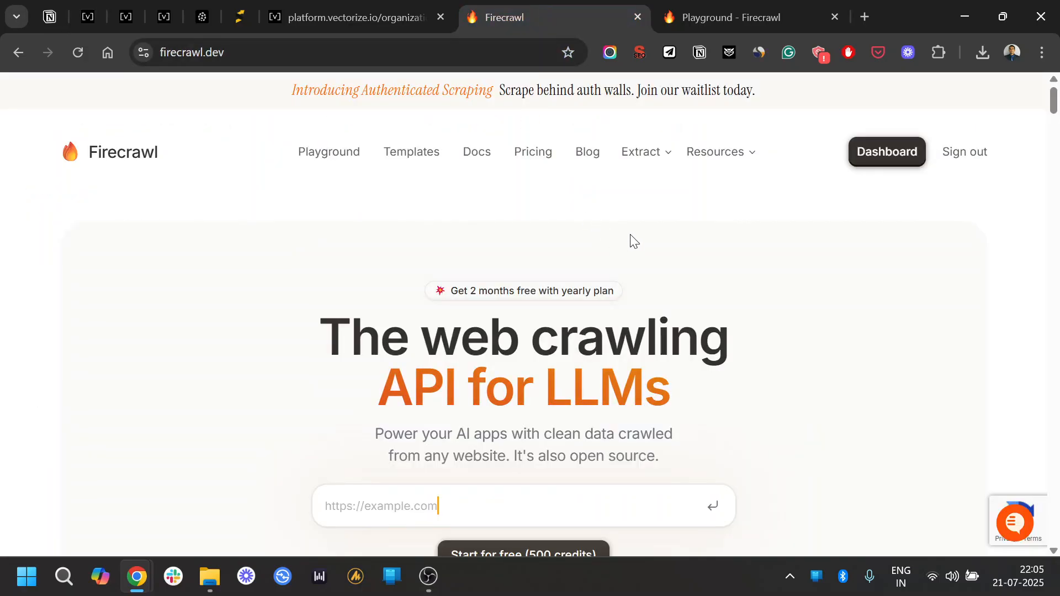
pyautogui.scroll(-2, 622, 187)
pyautogui.hotkey('ctrl', 'Tab')
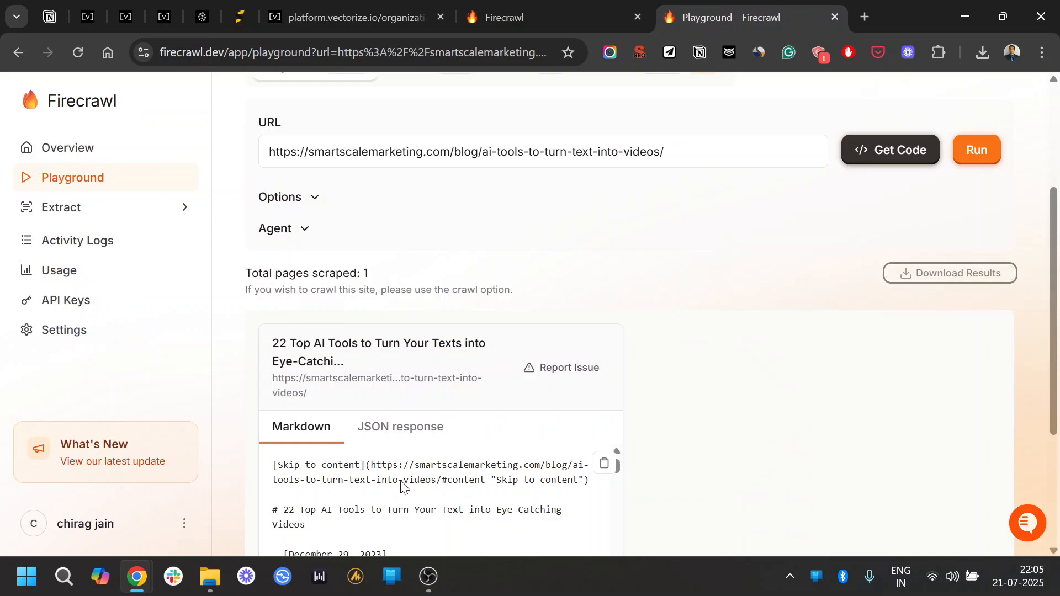
# Return to the Vectorize homepage and examine its sample pipeline diagram from the sources to the vector database.
pyautogui.hotkey('ctrl', '2')
pyautogui.scroll(1, 450, 281)
pyautogui.scroll(-3, 452, 287)
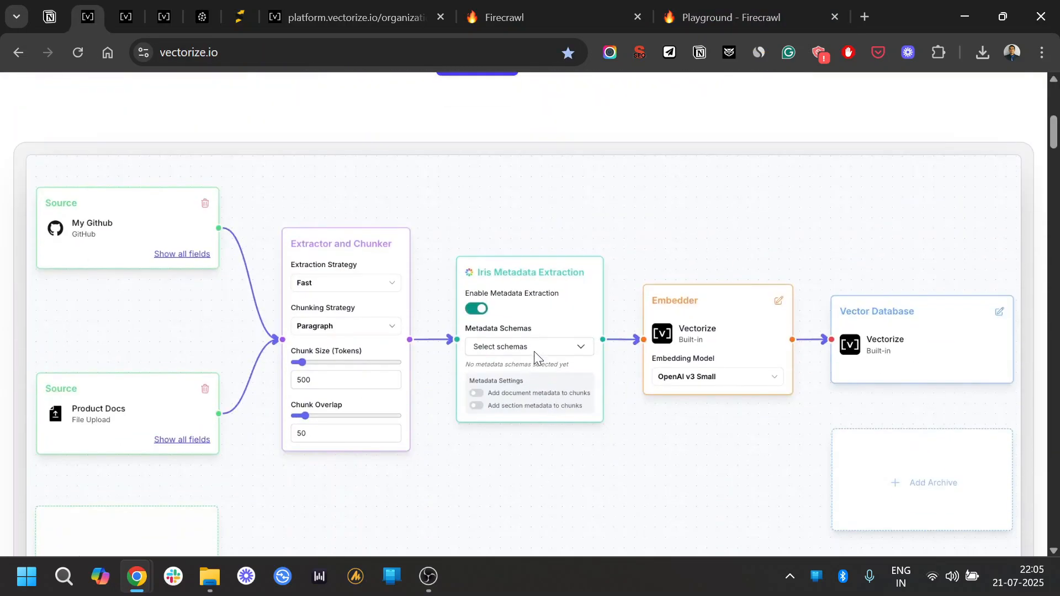
pyautogui.scroll(7, 533, 279)
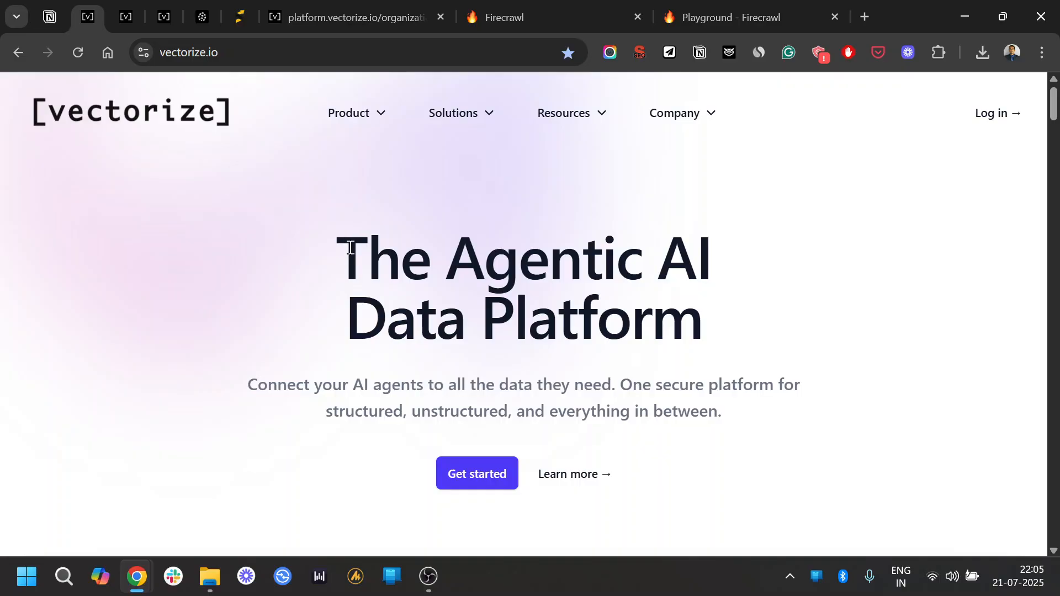
pyautogui.scroll(-7, 348, 254)
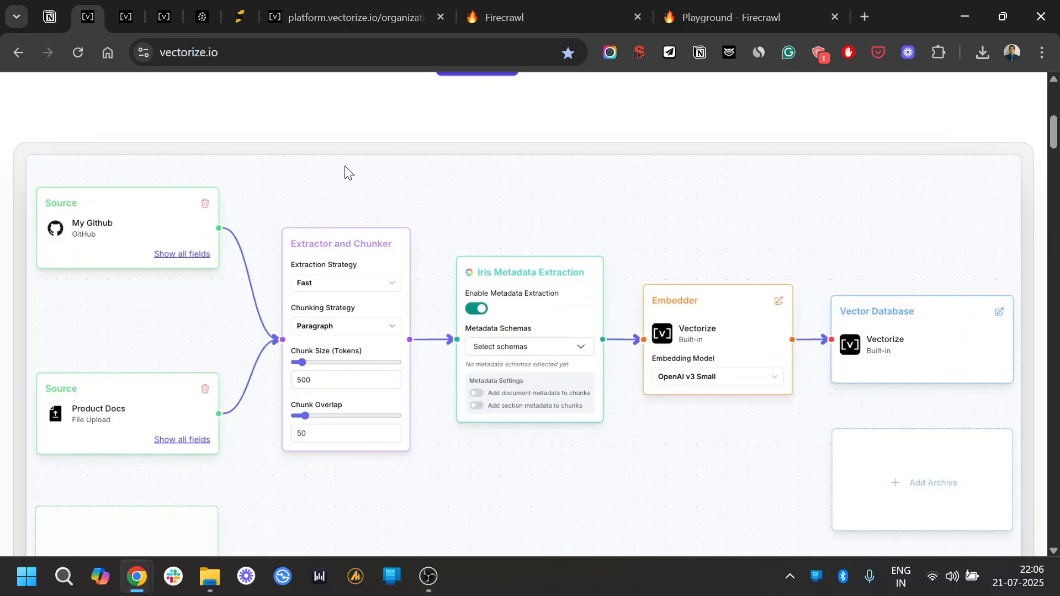
pyautogui.scroll(-2, 346, 170)
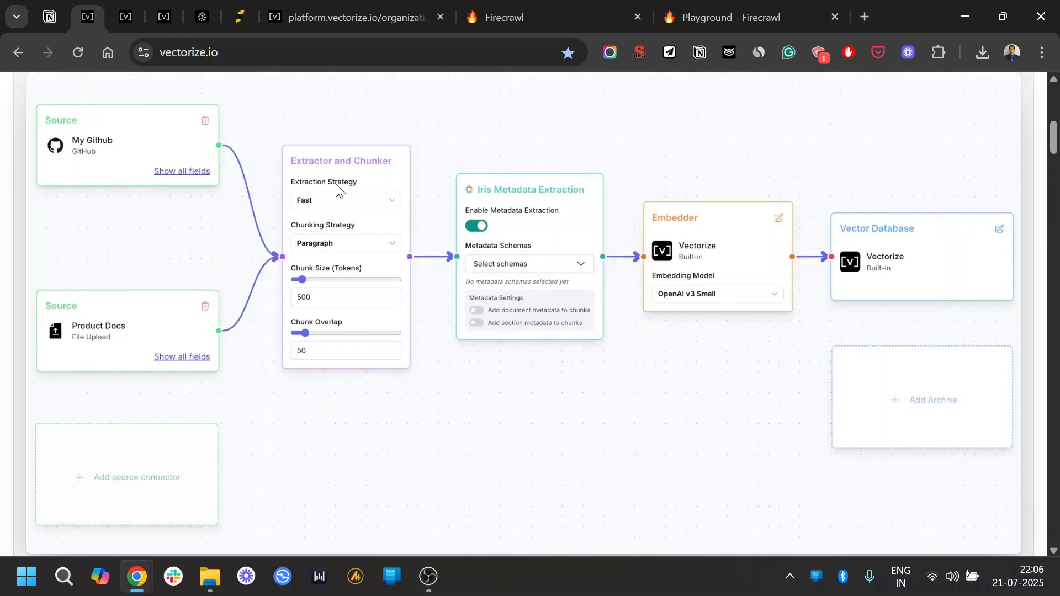